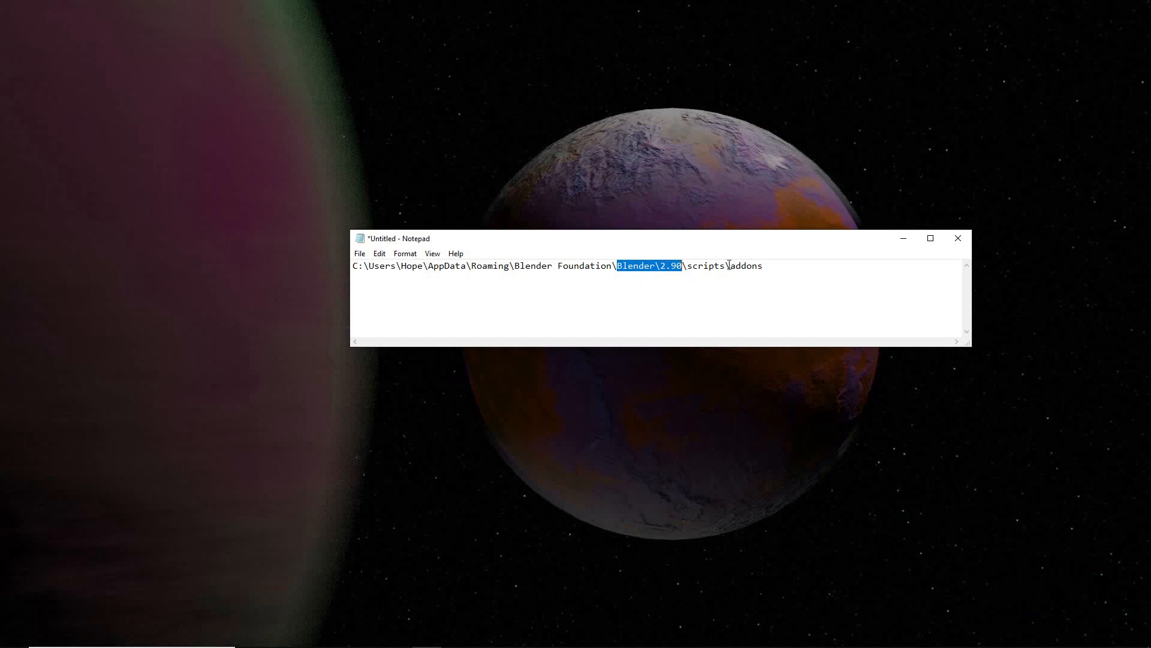
# Switch from the Notepad path note to File Explorer and go up to Blender 2.90's scripts\addons folder
pyautogui.click(822, 284)
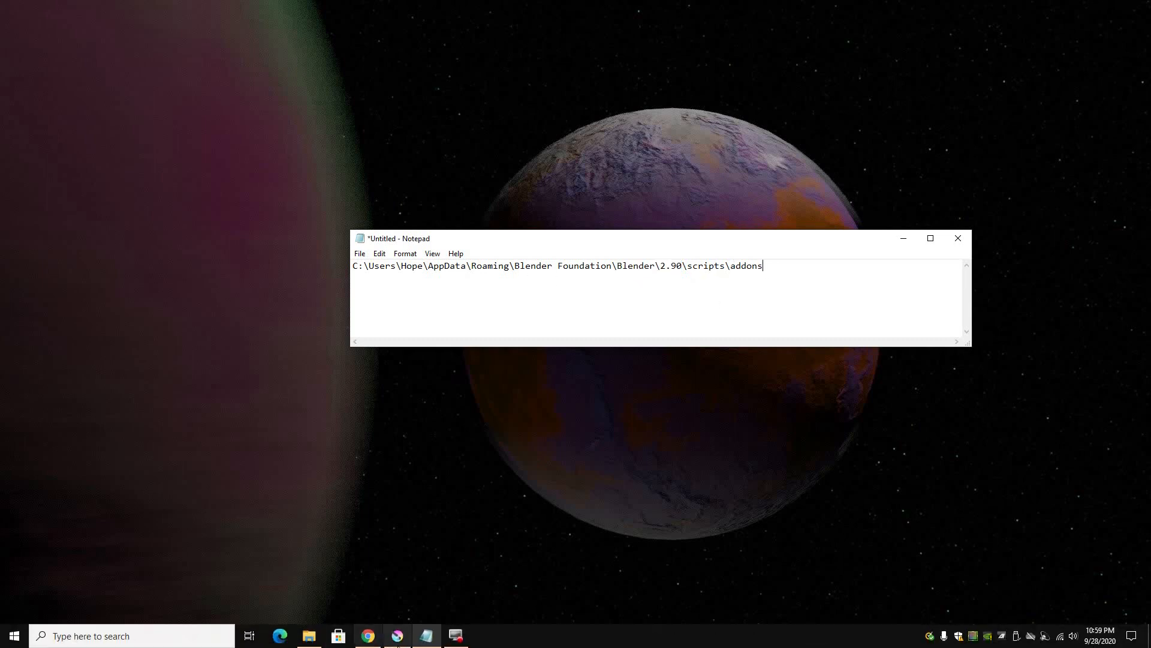
pyautogui.click(308, 636)
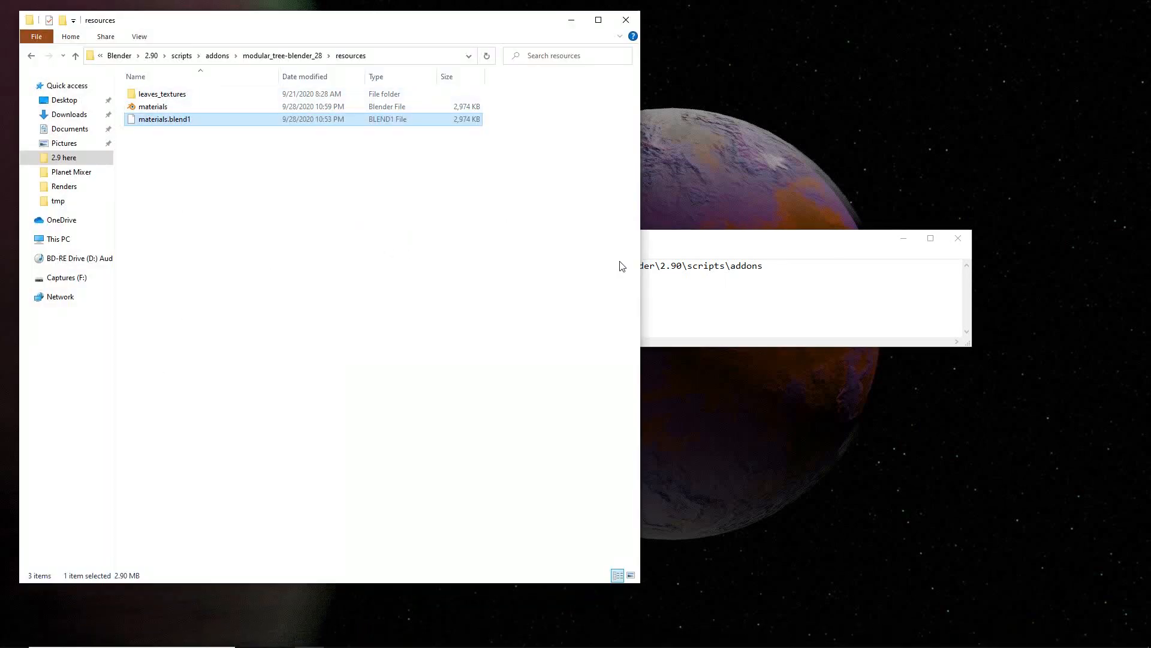
pyautogui.click(767, 249)
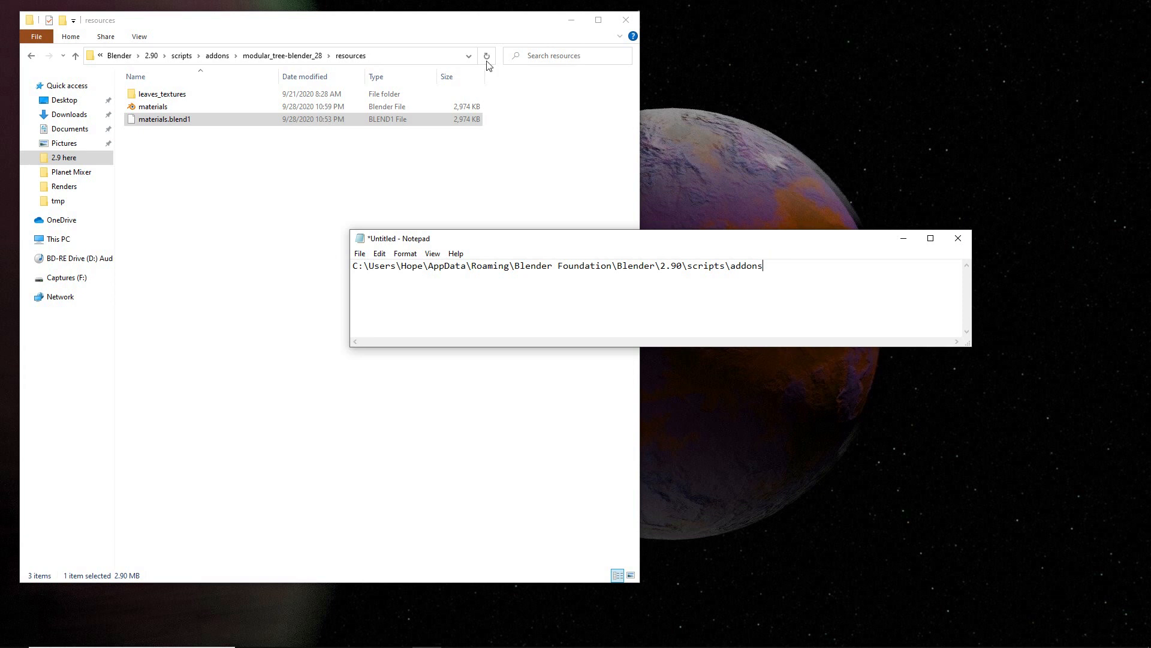
pyautogui.click(474, 29)
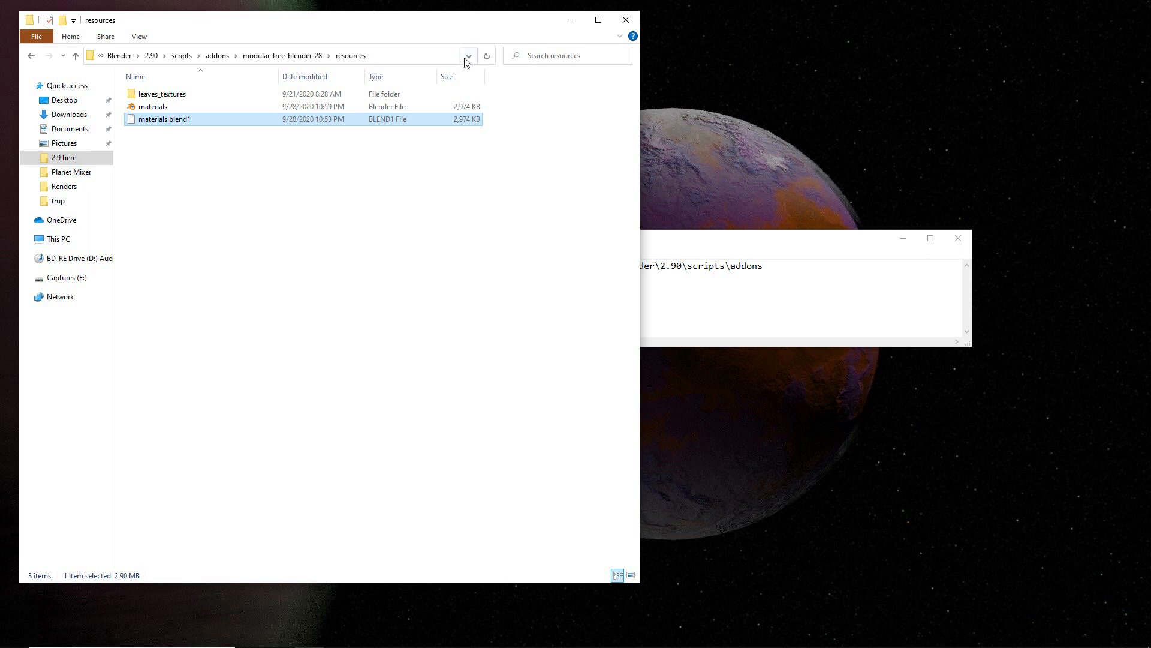
pyautogui.click(76, 56)
pyautogui.click(77, 57)
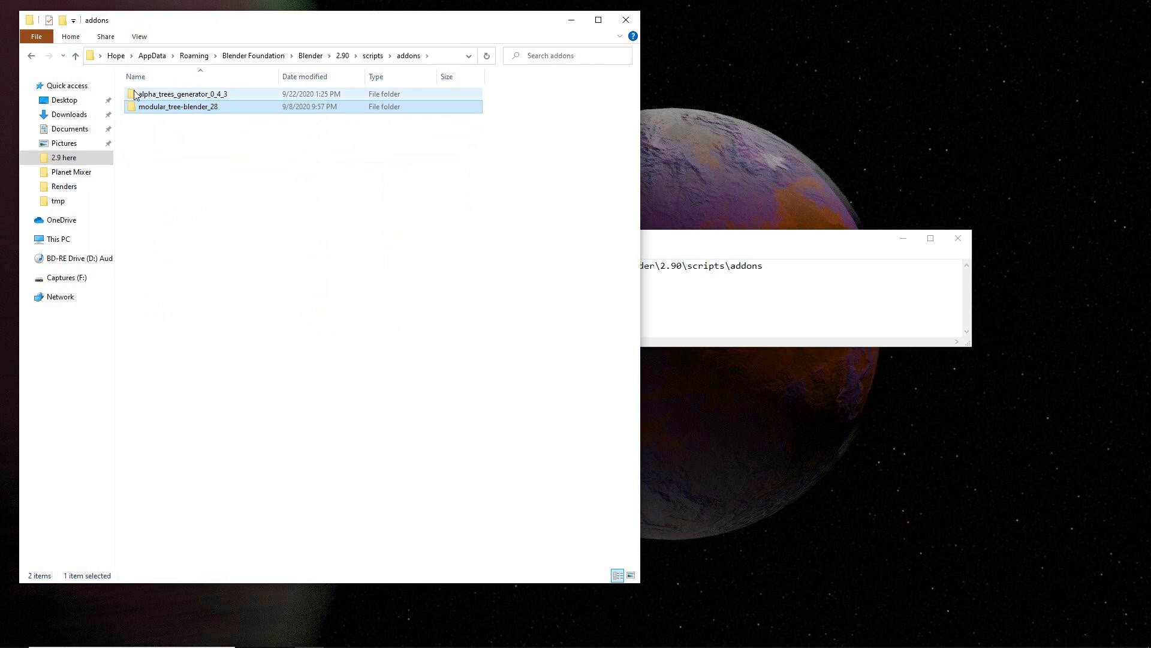
# Open the leaves_textures folder within modular_tree-blender_28's resources folder and select the dogwood image
pyautogui.moveTo(134, 135); pyautogui.dragTo(131, 110)
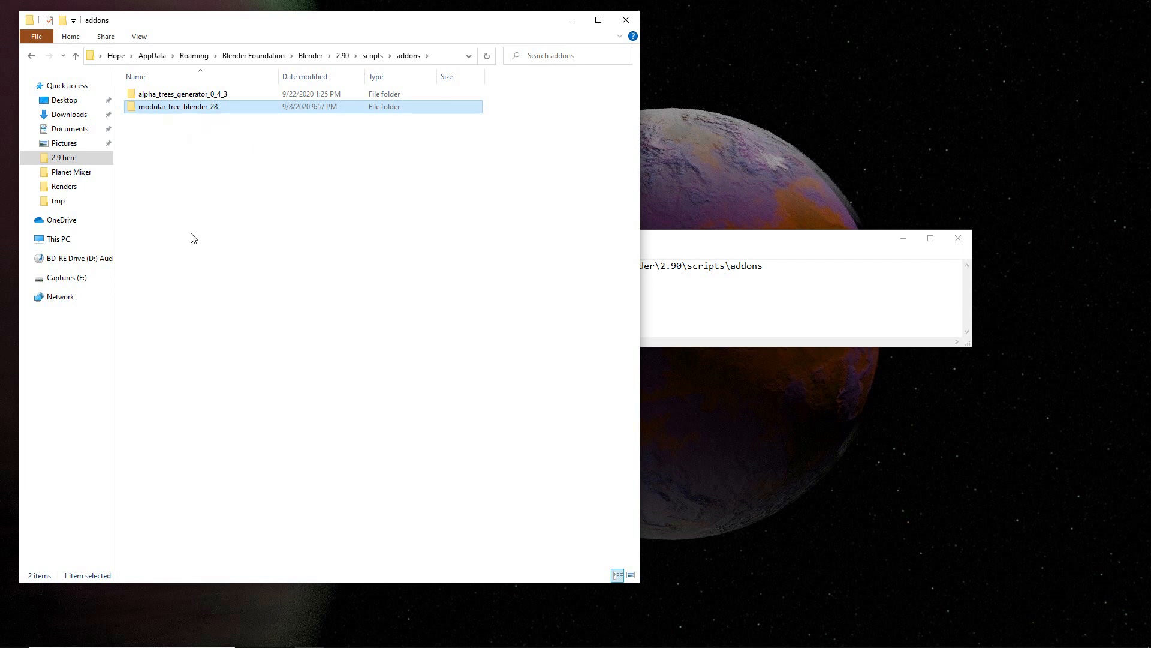
pyautogui.doubleClick(136, 108)
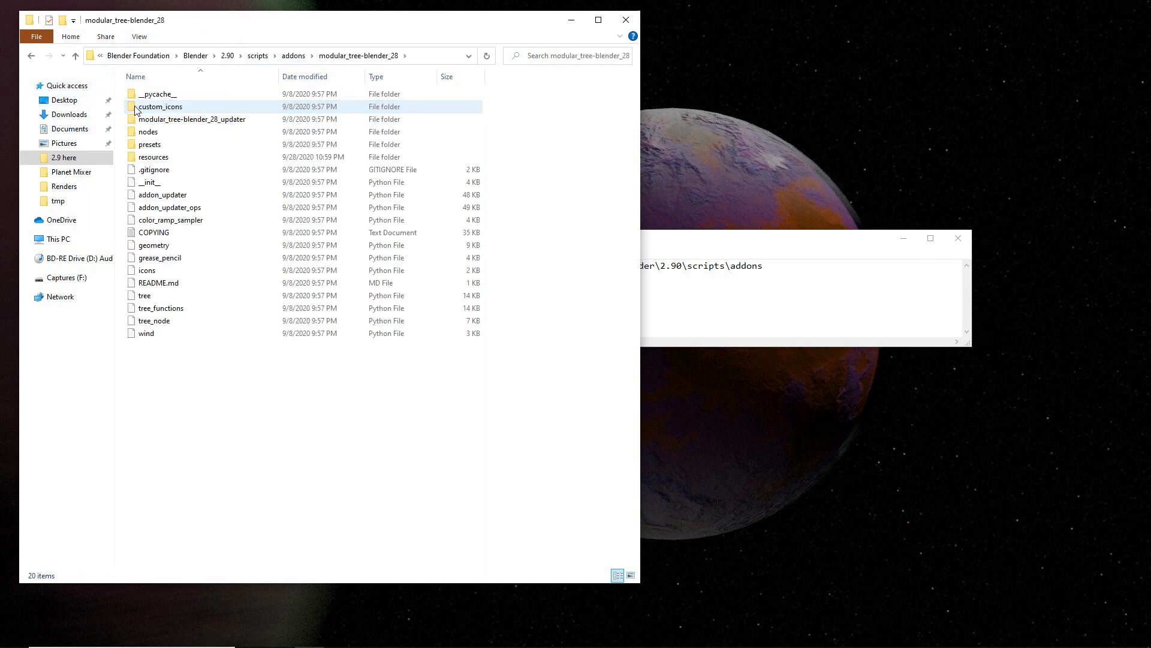
pyautogui.doubleClick(133, 161)
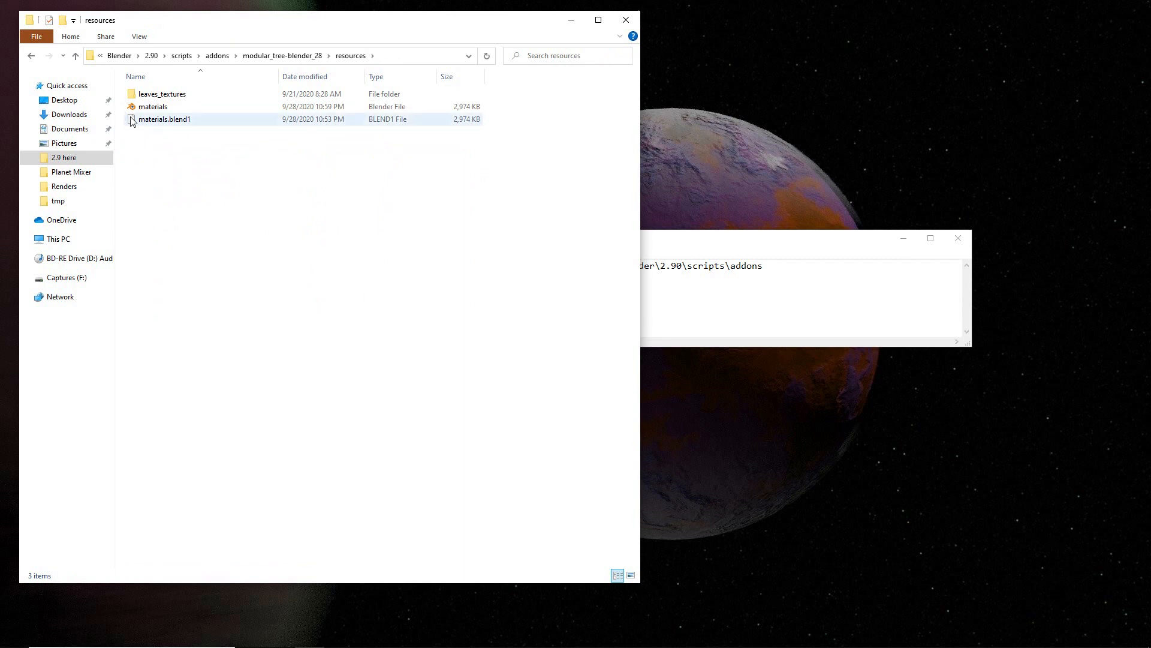
pyautogui.click(133, 97)
pyautogui.doubleClick(133, 97)
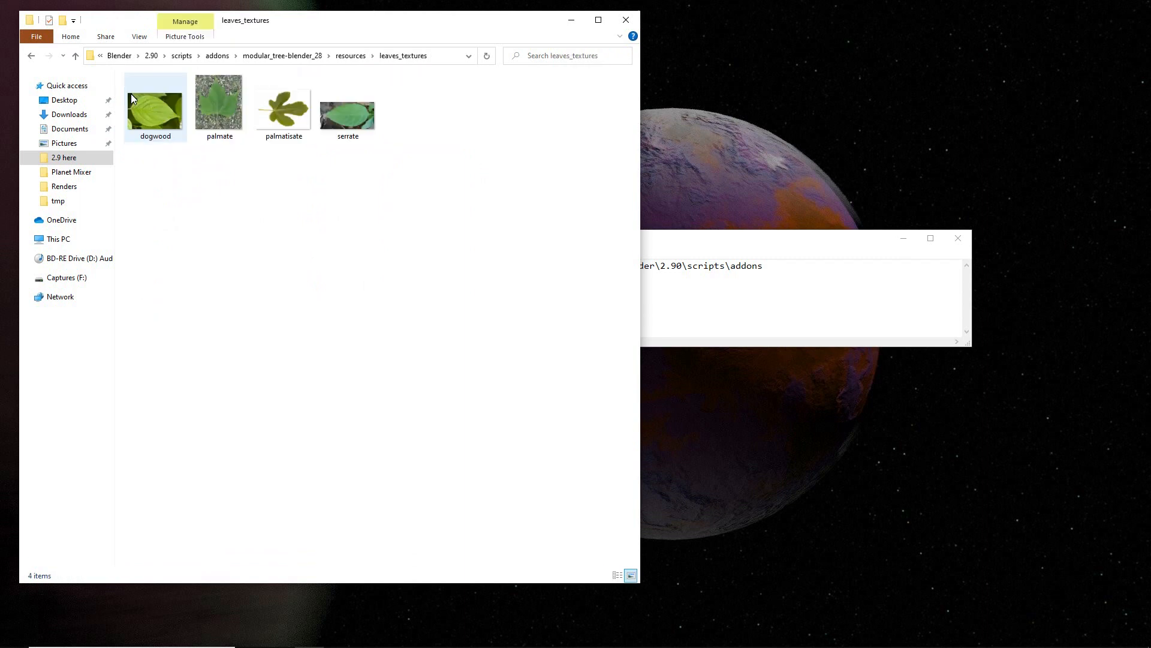
pyautogui.moveTo(154, 109); pyautogui.dragTo(445, 147)
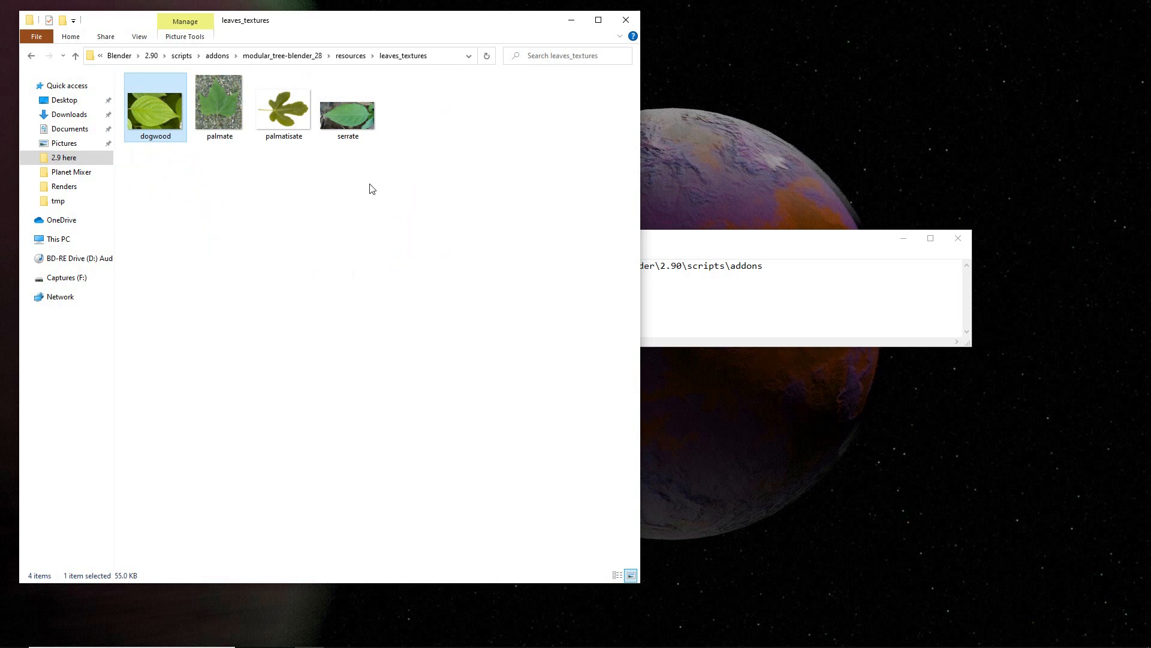
# Open the materials file from the resources folder in Blender and select the serrate leaf
pyautogui.click(75, 56)
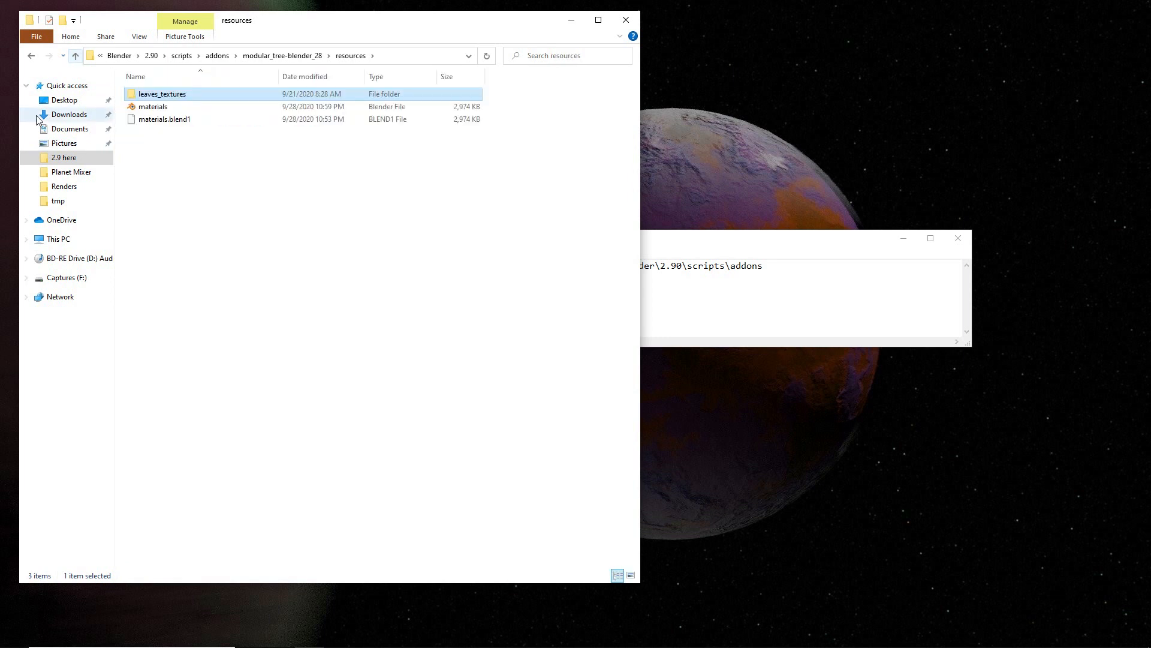
pyautogui.doubleClick(133, 106)
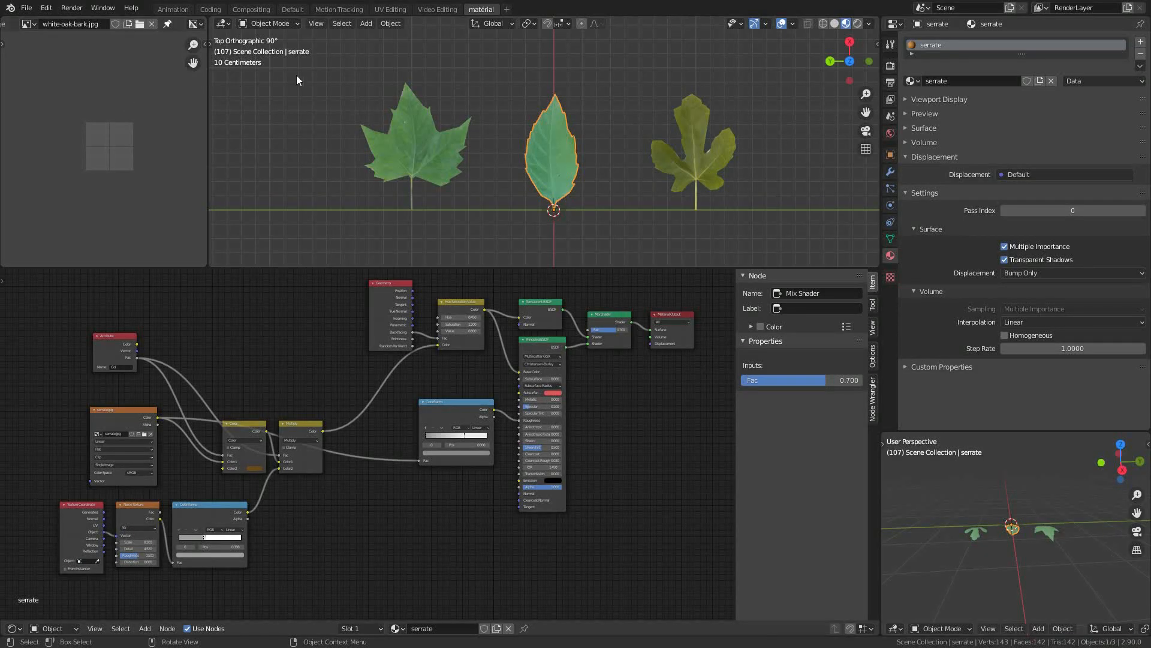
pyautogui.moveTo(318, 81); pyautogui.dragTo(794, 233)
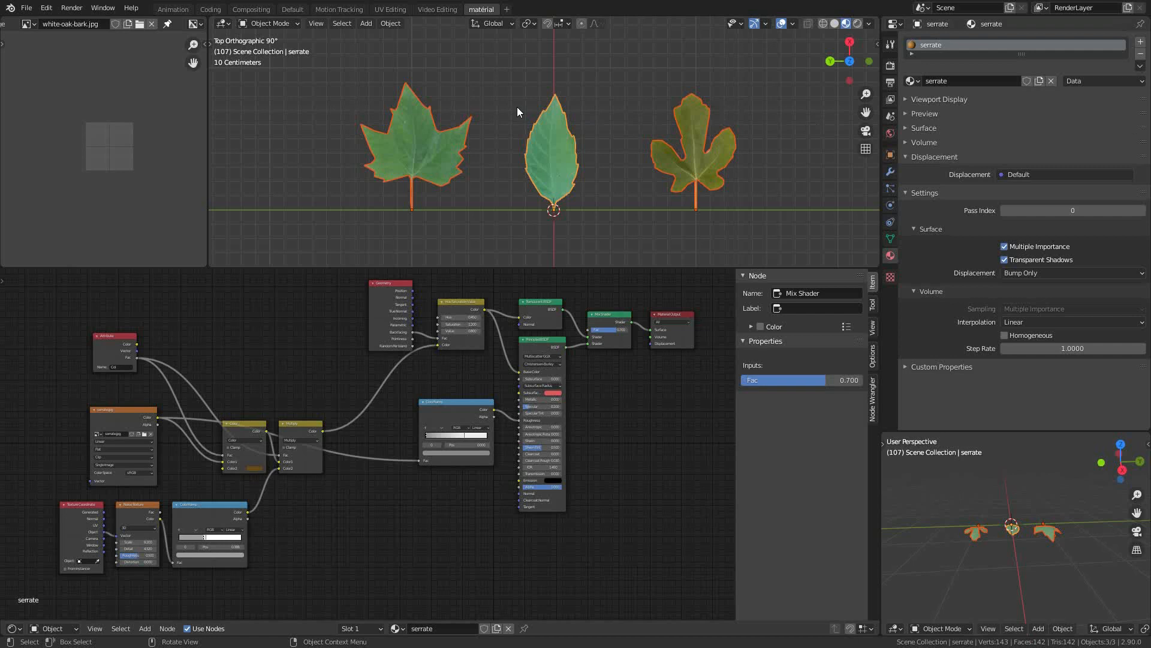
pyautogui.click(558, 146)
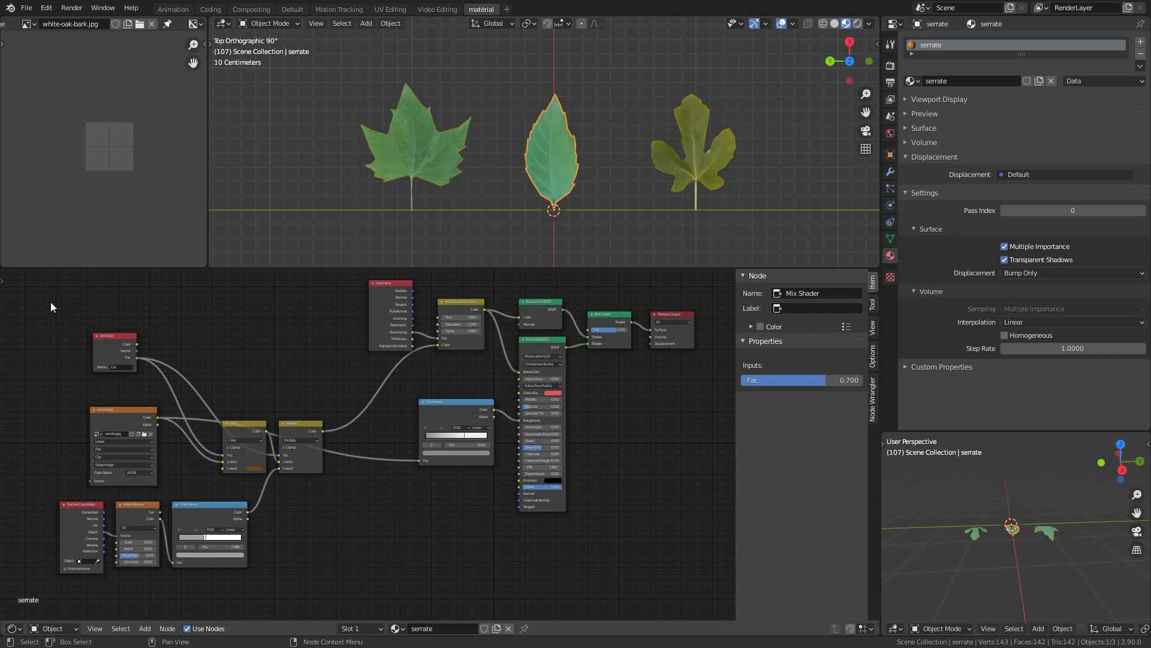
# Paste the copied dogwood leaf object into the scene beside the three existing leaves
pyautogui.moveTo(36, 290); pyautogui.dragTo(198, 479)
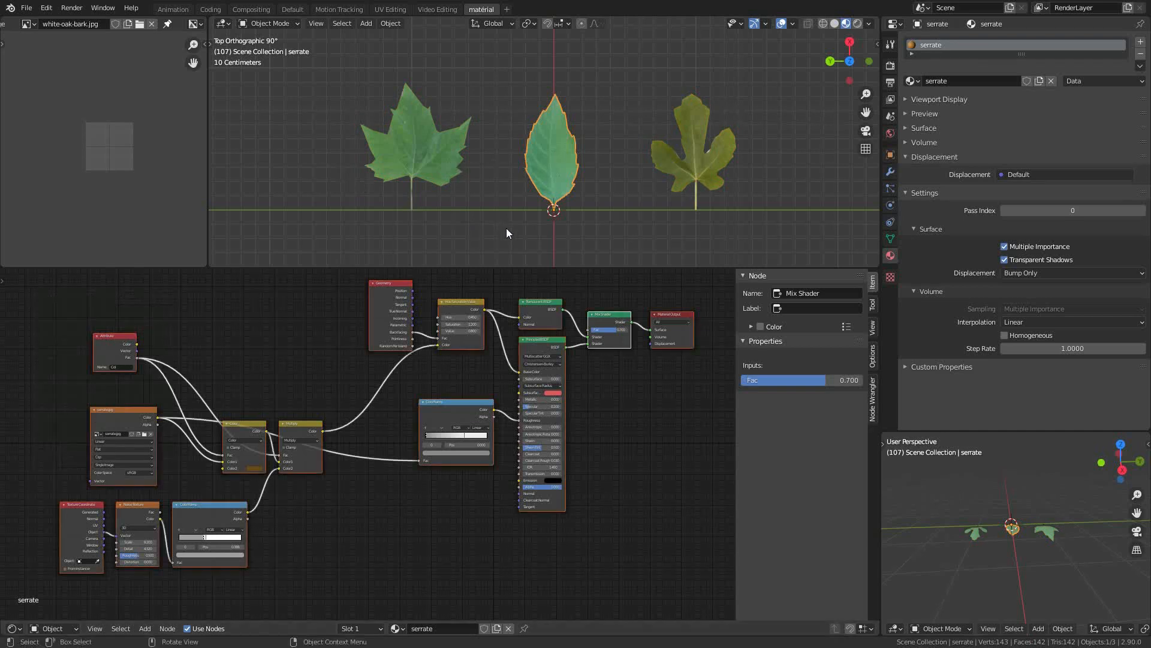
pyautogui.click(345, 192)
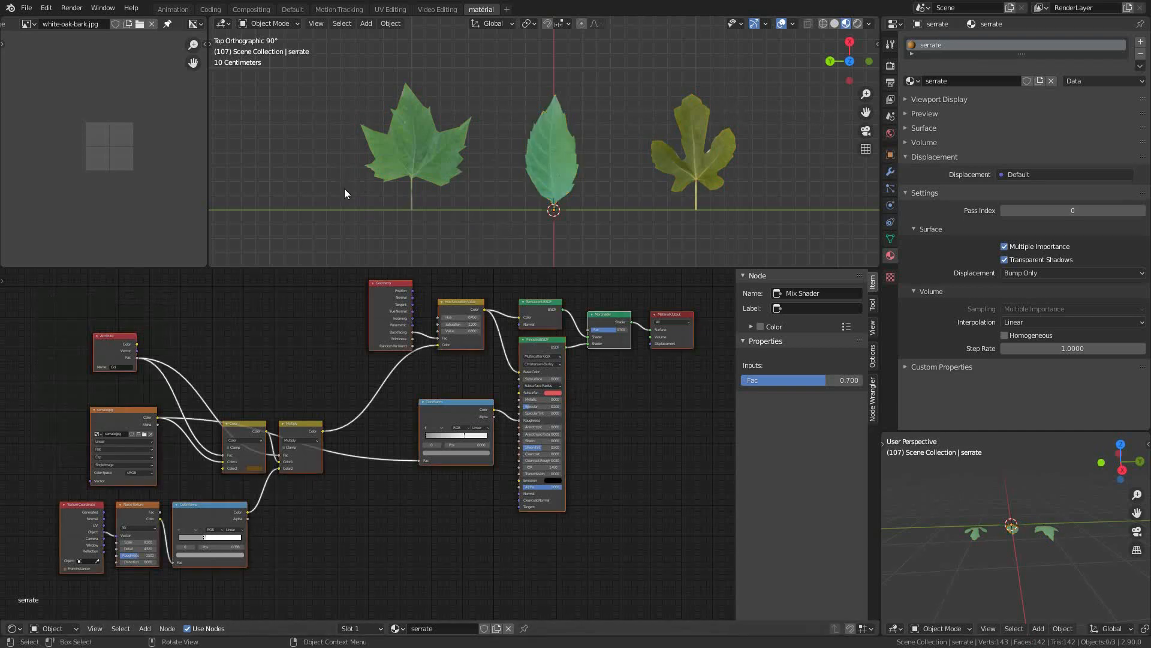
pyautogui.hotkey('ctrl', 'v')
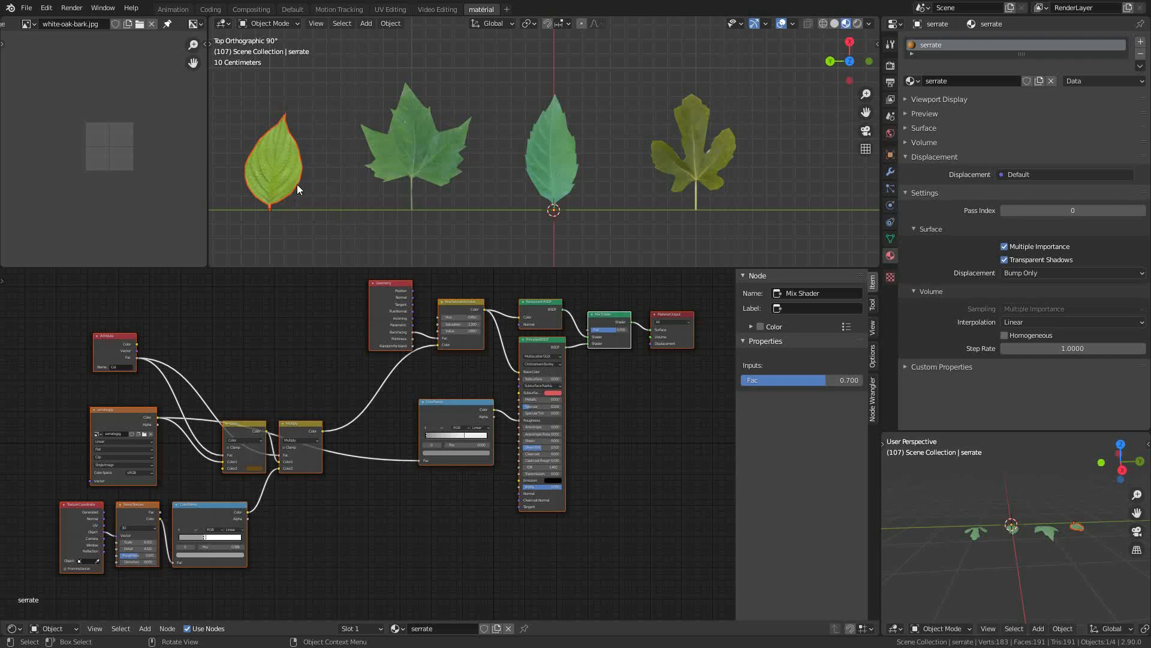
# Load serrate.jpg into the Image Texture node of the dogwood leaf's material
pyautogui.click(283, 167)
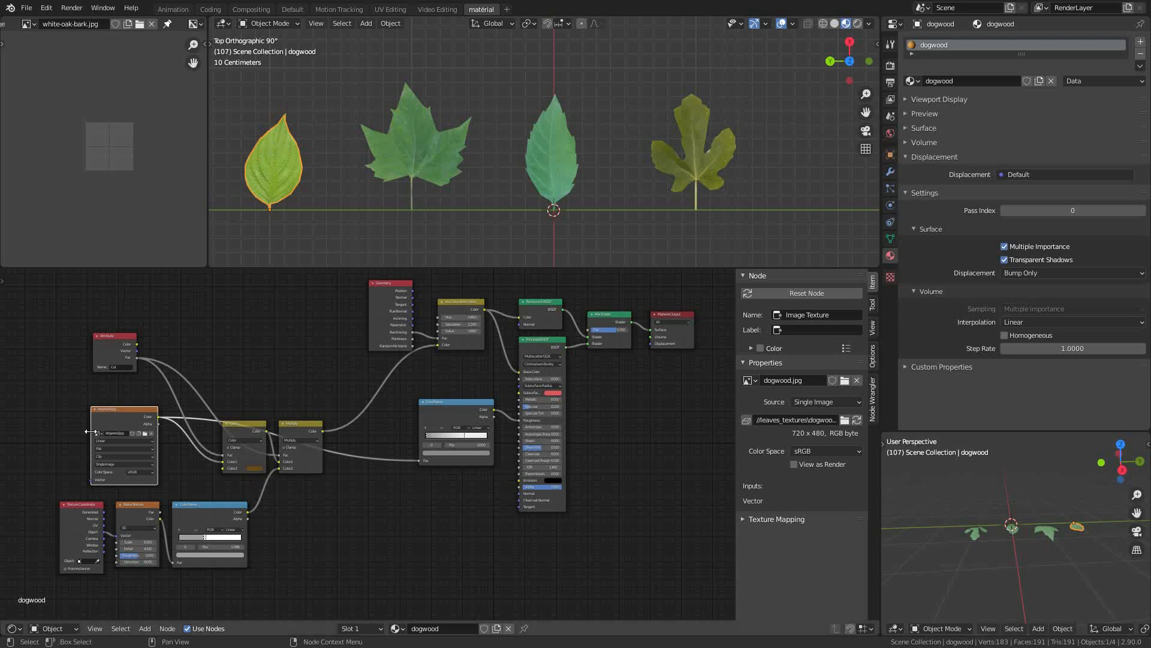
pyautogui.scroll(4, 93, 435)
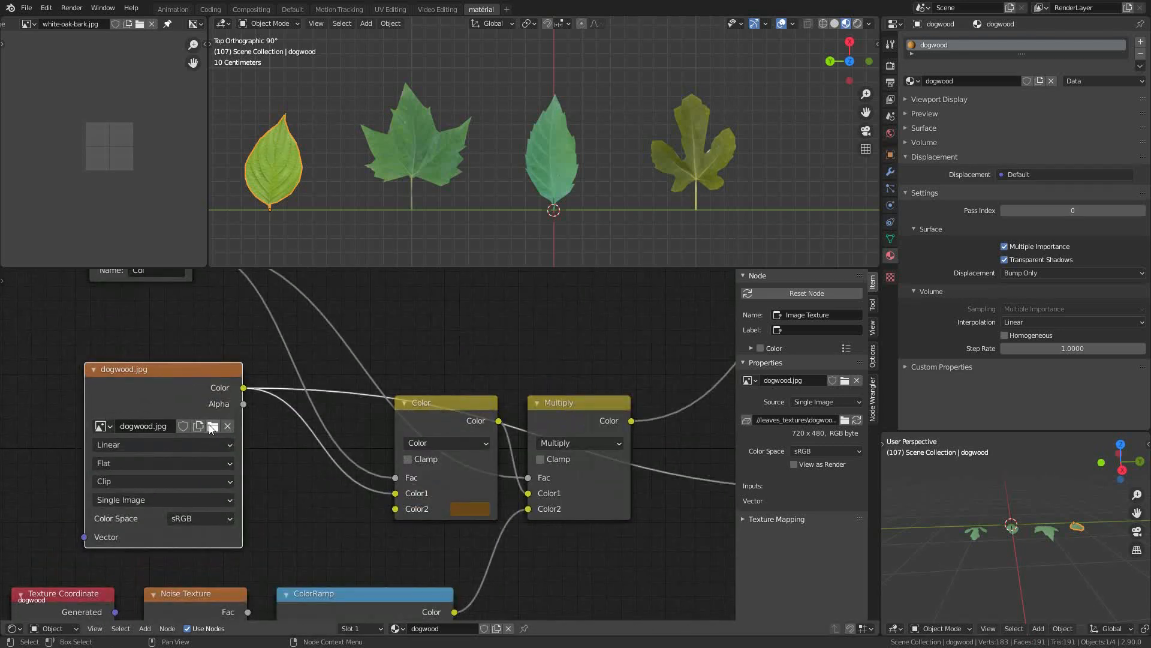
pyautogui.click(212, 426)
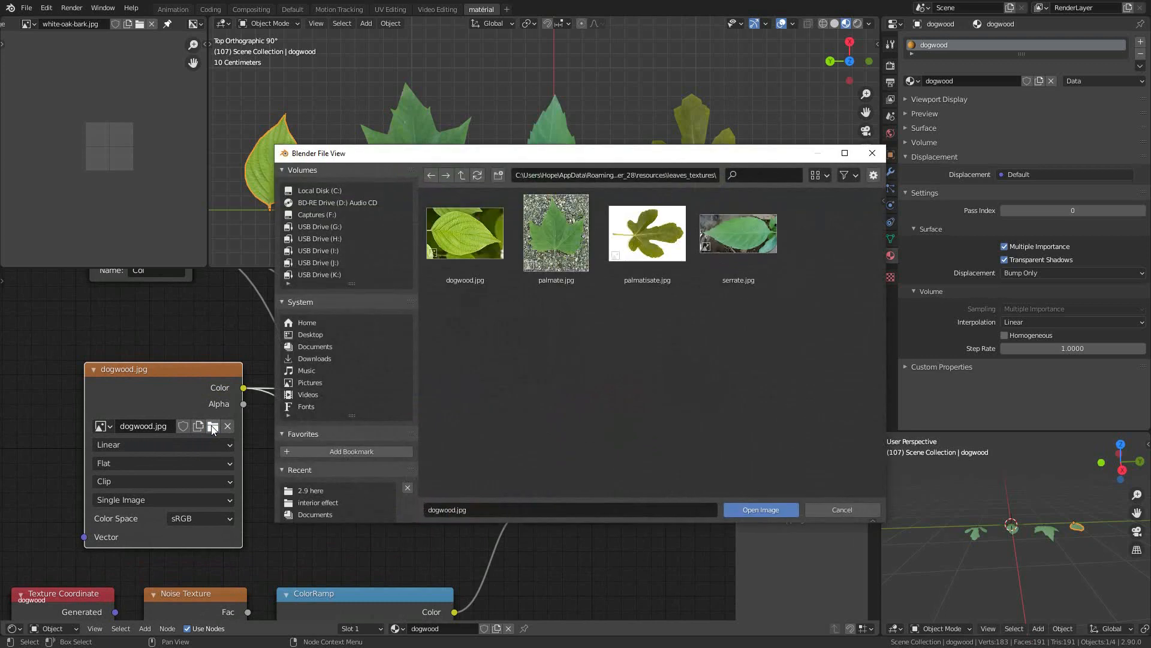
pyautogui.doubleClick(747, 233)
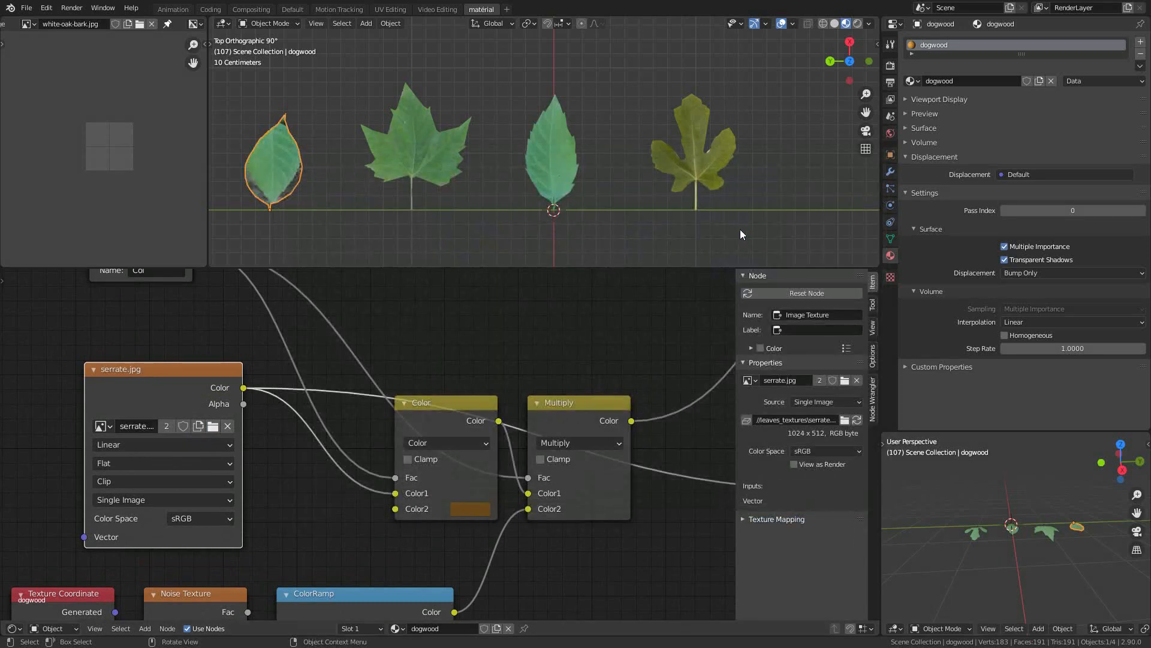
# Set the dogwood material's Image Texture node back to dogwood.jpg from the leaves_textures folder
pyautogui.click(213, 425)
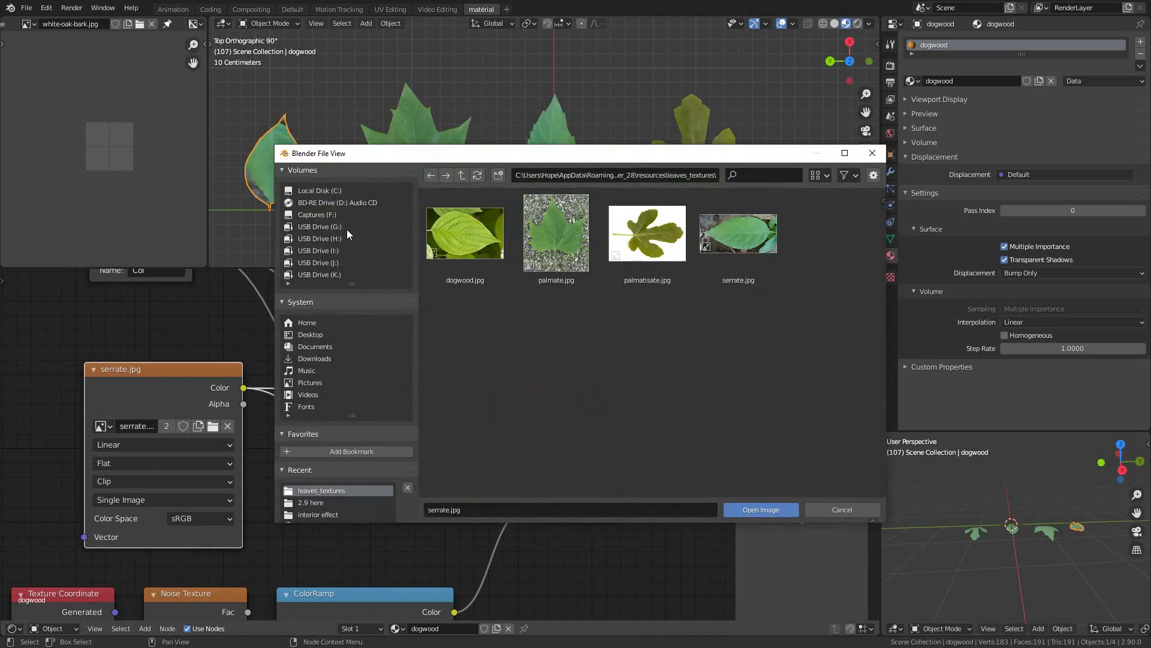
pyautogui.doubleClick(486, 232)
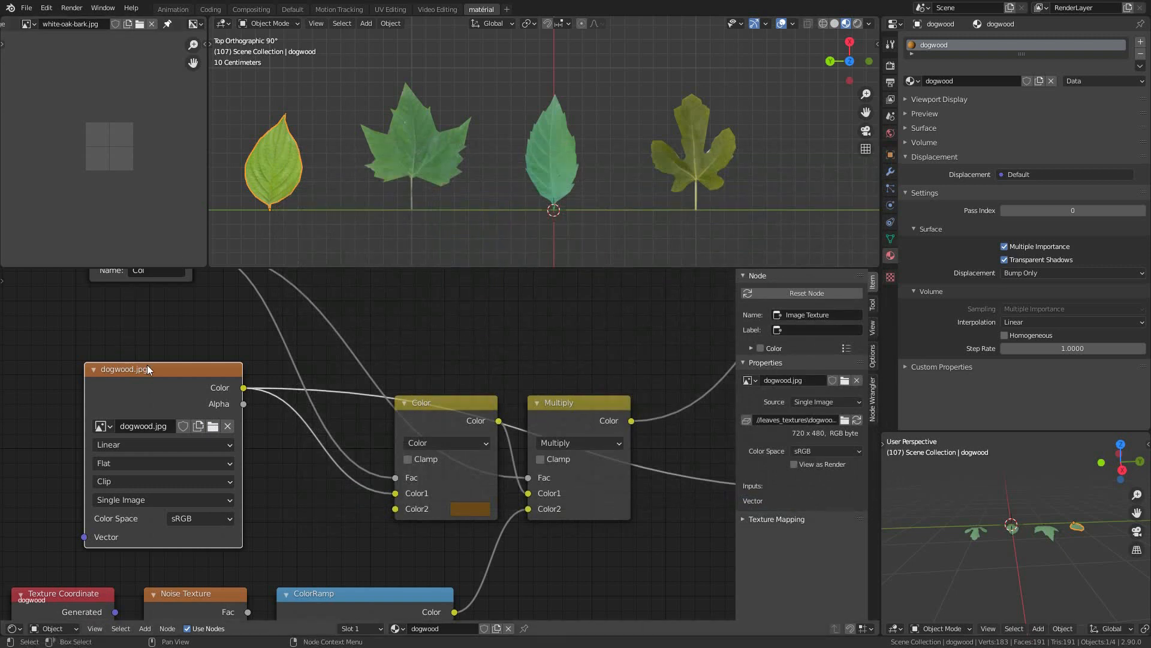
pyautogui.scroll(-6, 154, 366)
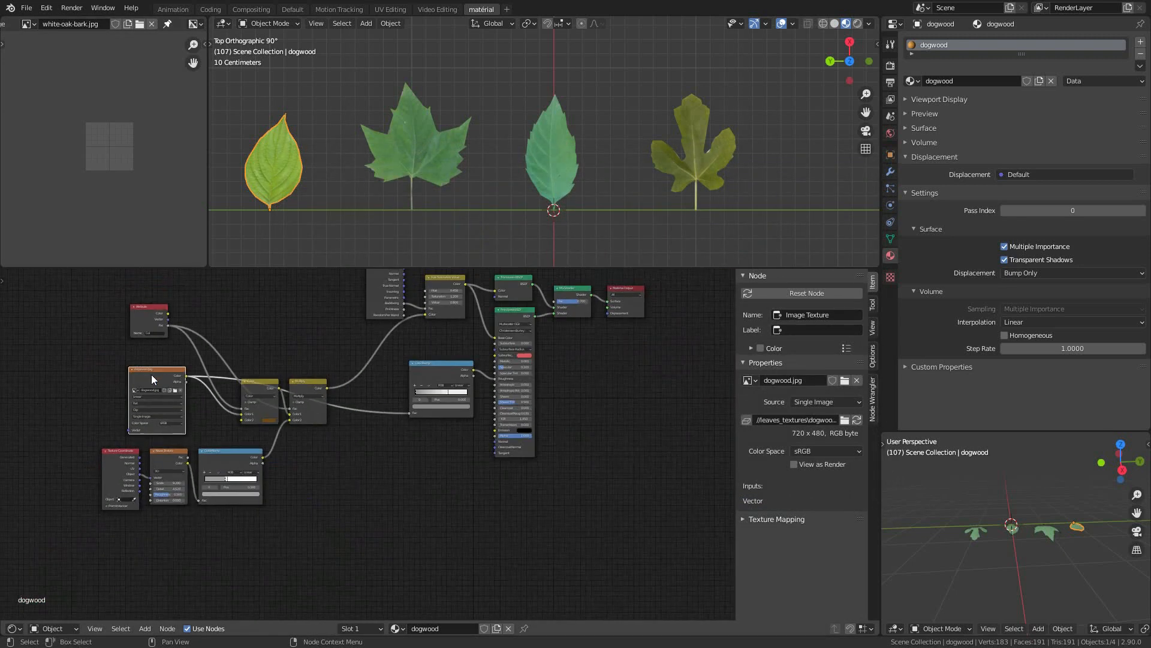
pyautogui.moveTo(394, 391); pyautogui.dragTo(347, 422, button='middle')
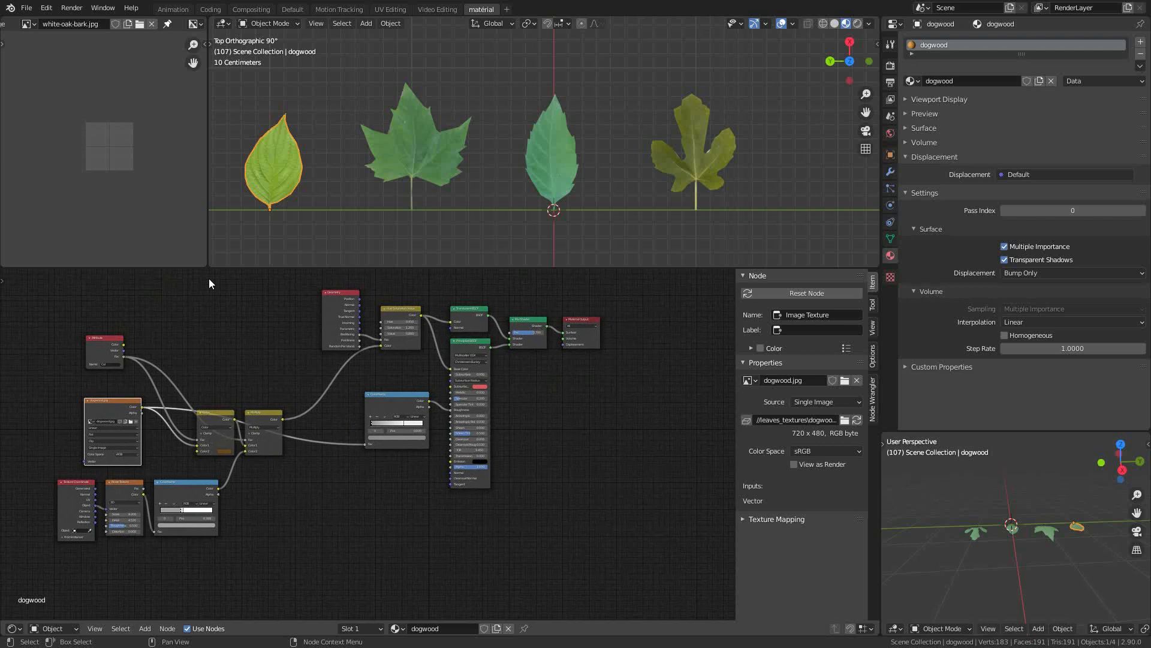
# Inspect the leaves in a maximized perspective view and examine the dogwood leaf's mesh in Edit Mode
pyautogui.scroll(5, 243, 170)
pyautogui.moveTo(307, 186); pyautogui.dragTo(372, 98, button='middle')
pyautogui.hotkey('ctrl', 'space')
pyautogui.scroll(-3, 346, 293)
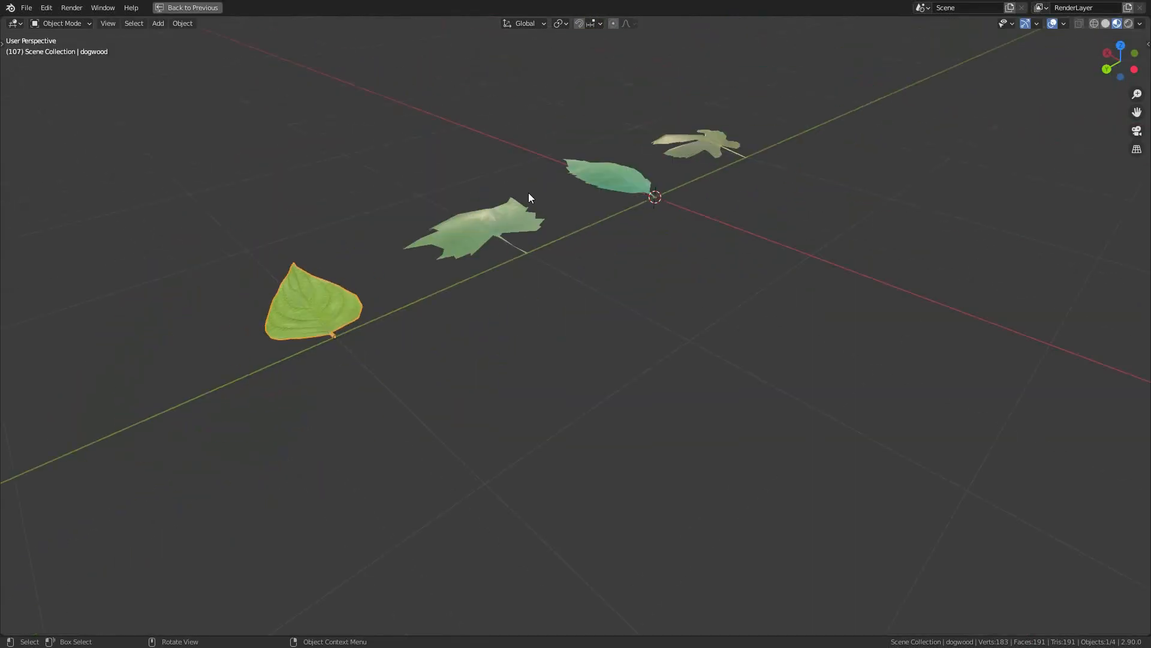
pyautogui.click(603, 181)
pyautogui.scroll(3, 603, 179)
pyautogui.press('Tab')
pyautogui.moveTo(626, 180); pyautogui.dragTo(697, 145, button='middle')
pyautogui.scroll(3, 659, 178)
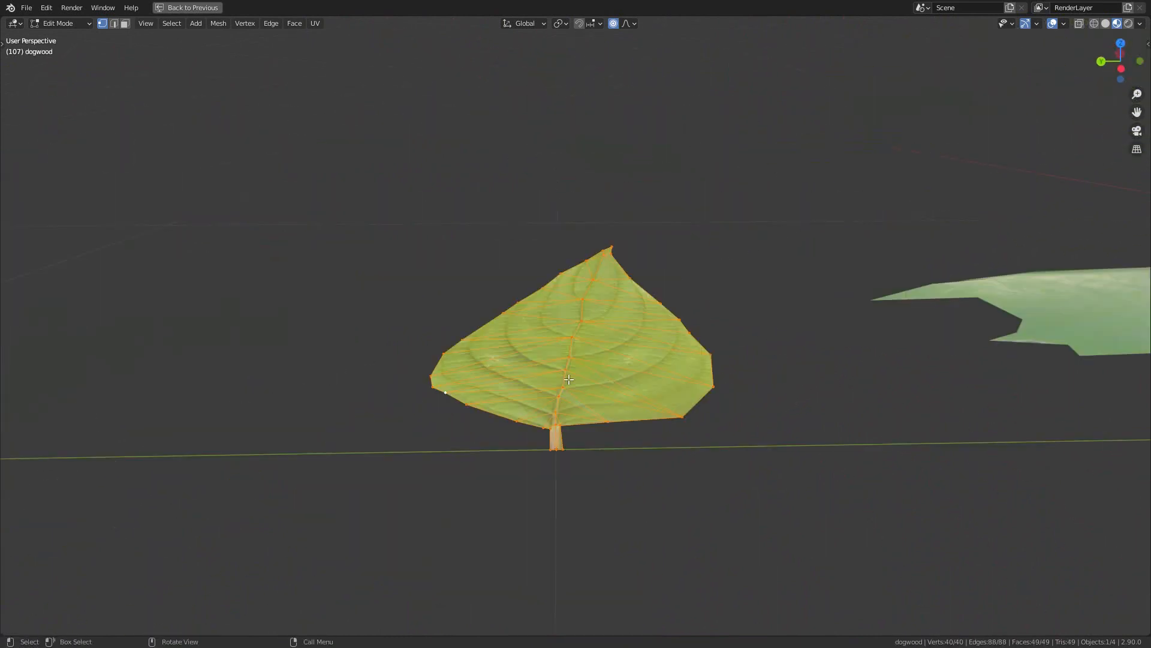
# Leave Edit Mode and return to the multi-editor layout with all four leaves framed in top view
pyautogui.press('Tab')
pyautogui.moveTo(744, 336); pyautogui.dragTo(681, 342, button='middle')
pyautogui.scroll(-3, 553, 398)
pyautogui.press('ctrl')
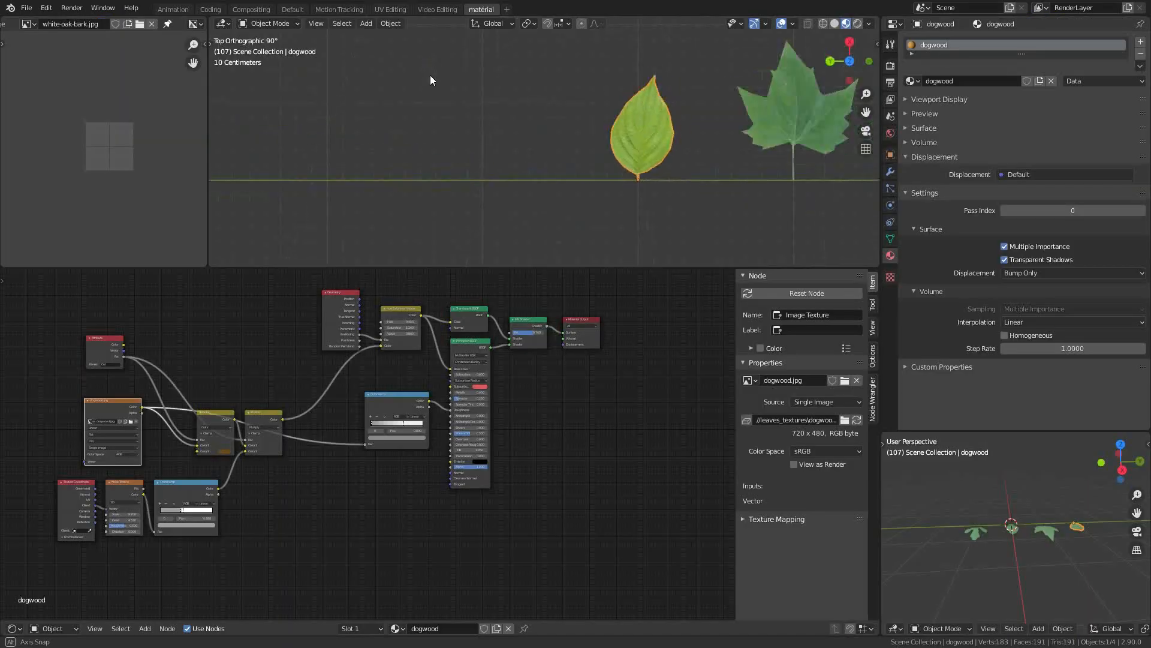
pyautogui.click(515, 123)
pyautogui.keyDown('shift'); pyautogui.moveTo(515, 124); pyautogui.dragTo(332, 142, button='middle'); pyautogui.keyUp('shift')
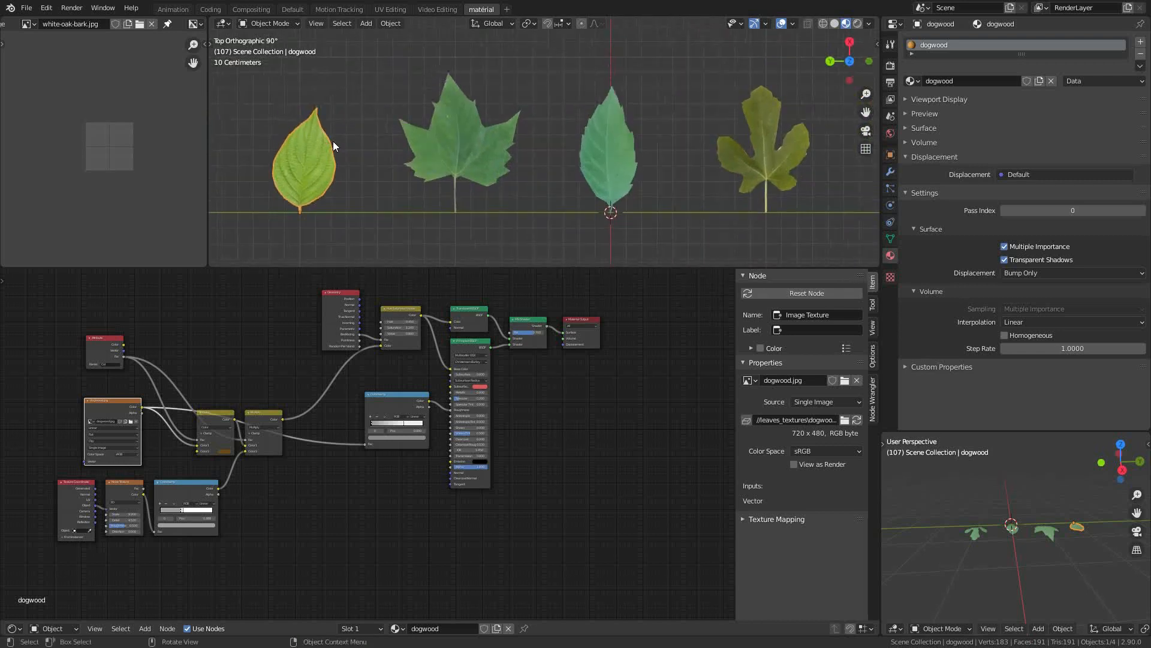
# Check the object names of the serrate leaf and the dogwood leaf
pyautogui.click(609, 141)
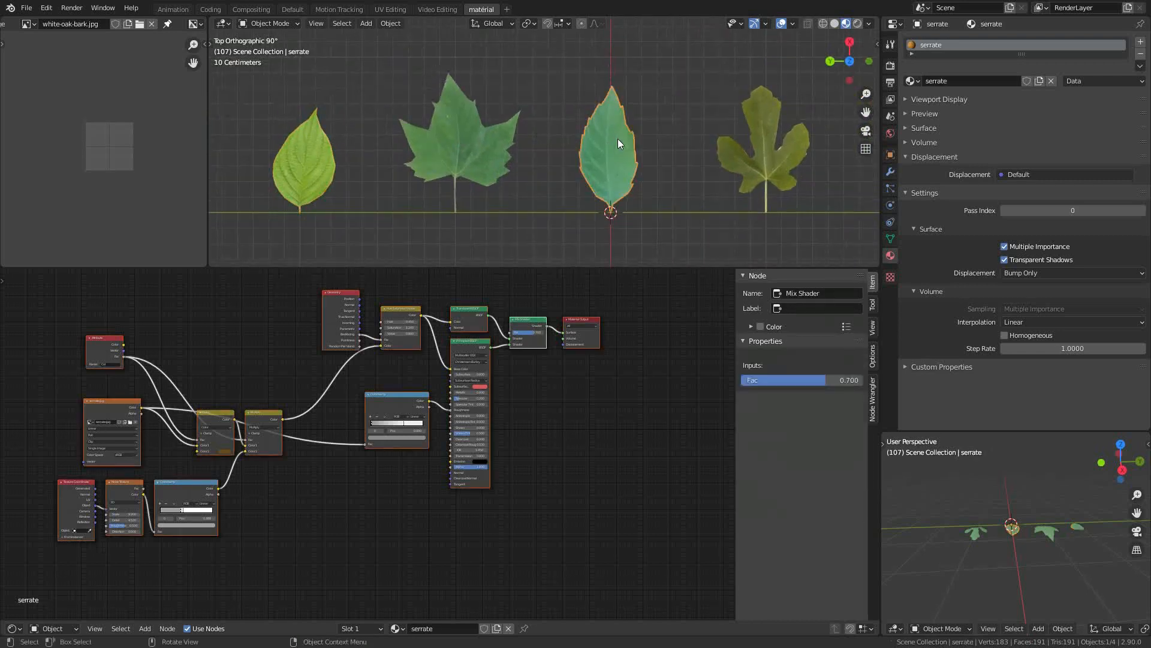
pyautogui.press('F2')
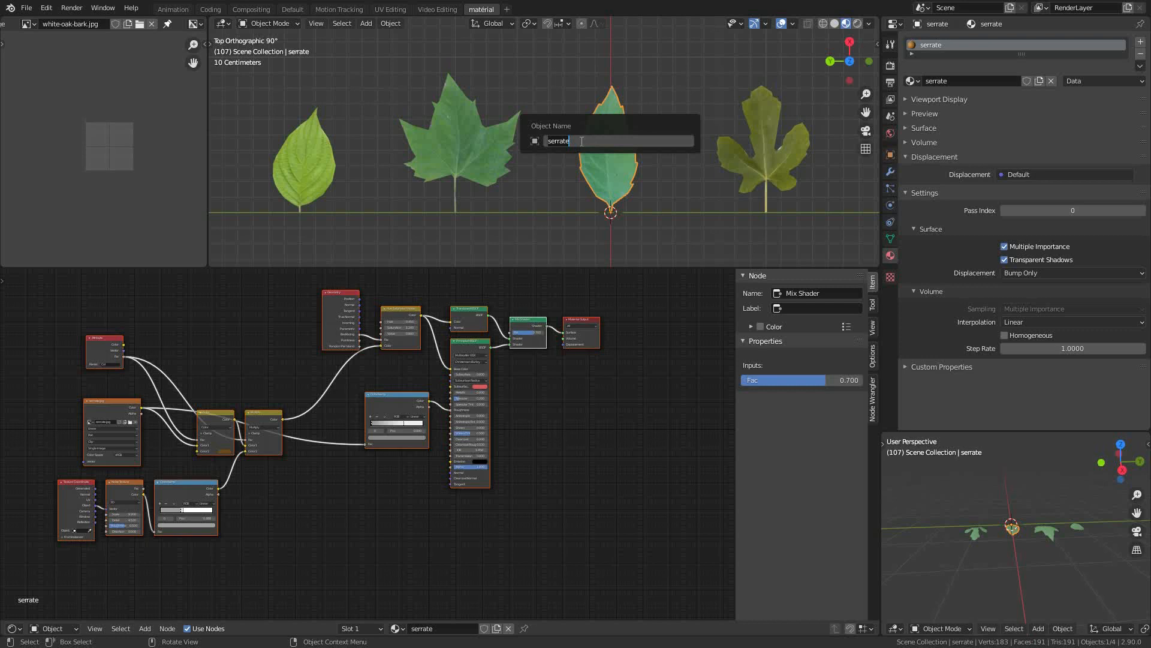
pyautogui.click(322, 157)
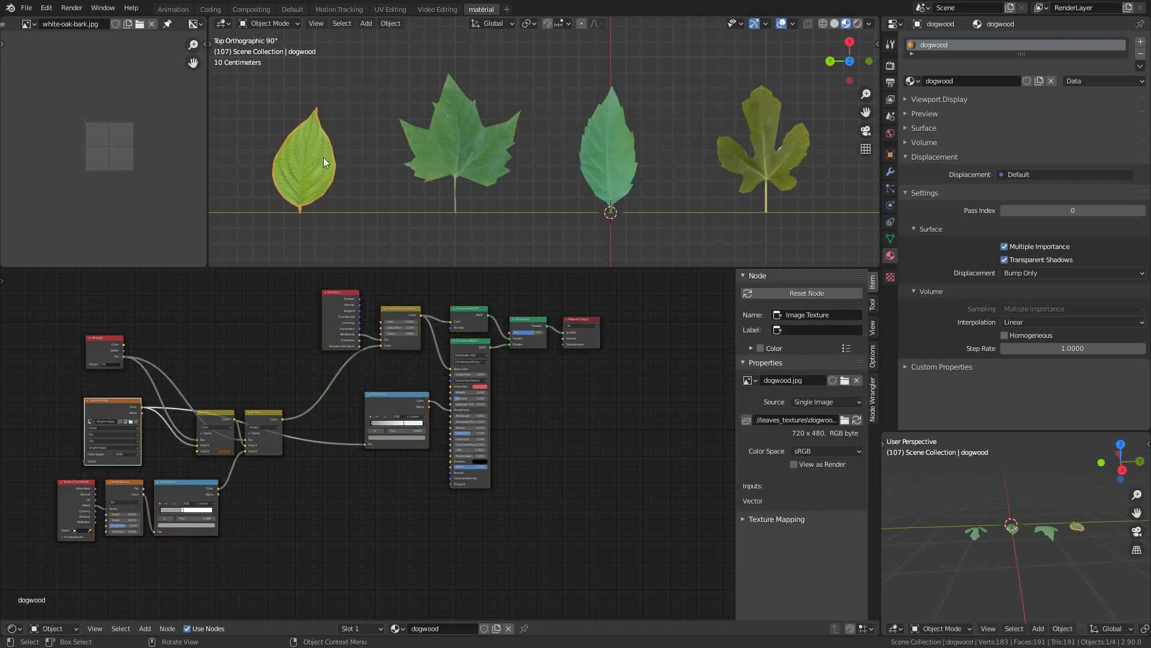
pyautogui.press('F2')
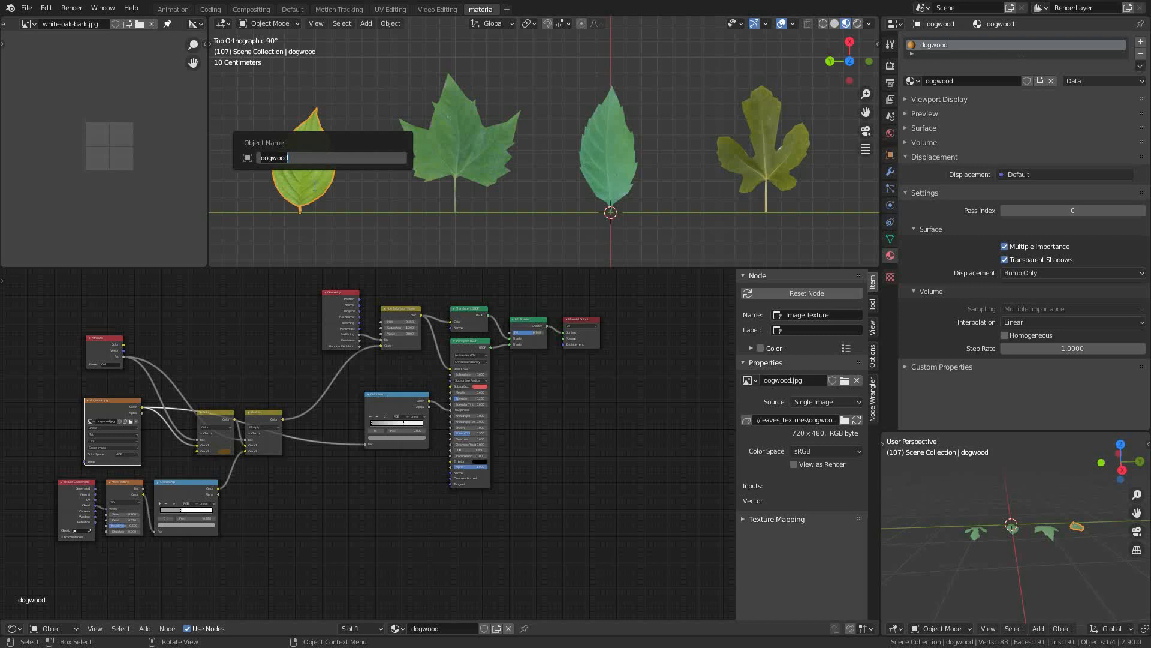
pyautogui.press('Return')
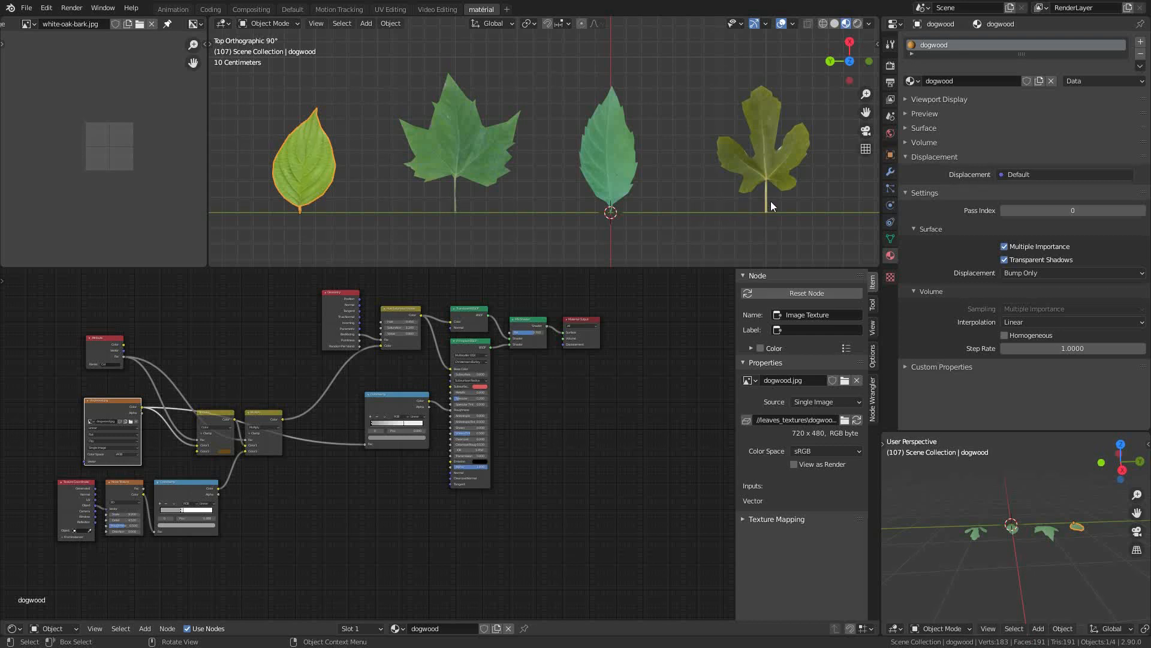
# Save the materials Blender file
pyautogui.click(26, 9)
pyautogui.click(46, 87)
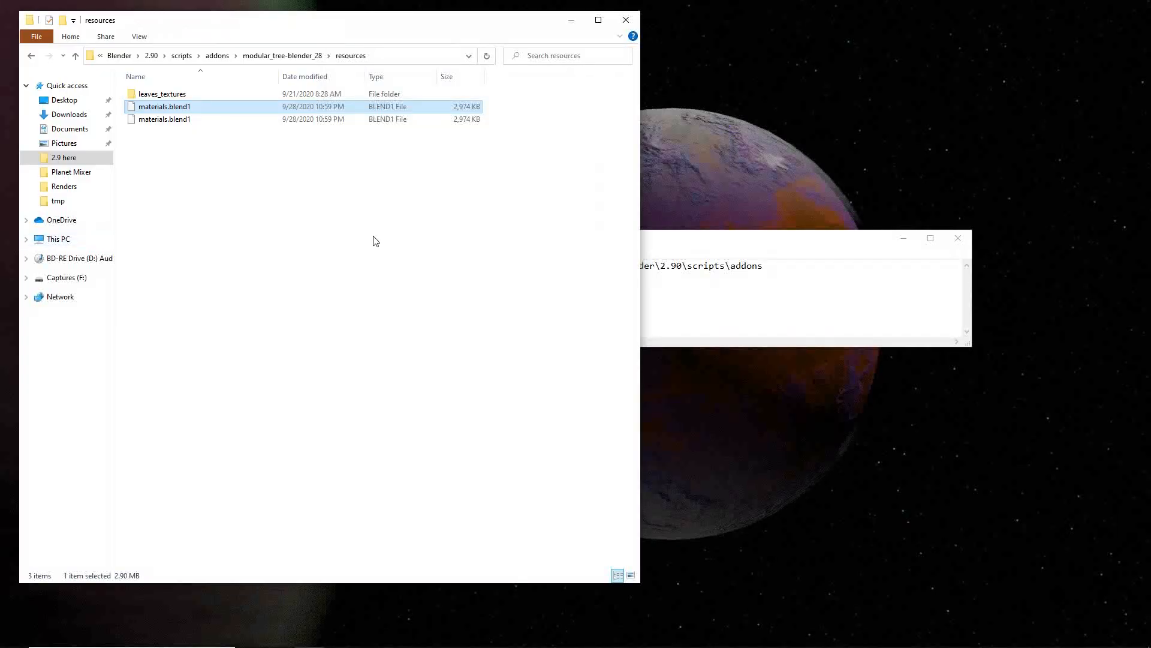
# Open the twig_node Python file from the add-on's nodes folder in a maximized Notepad window
pyautogui.click(77, 55)
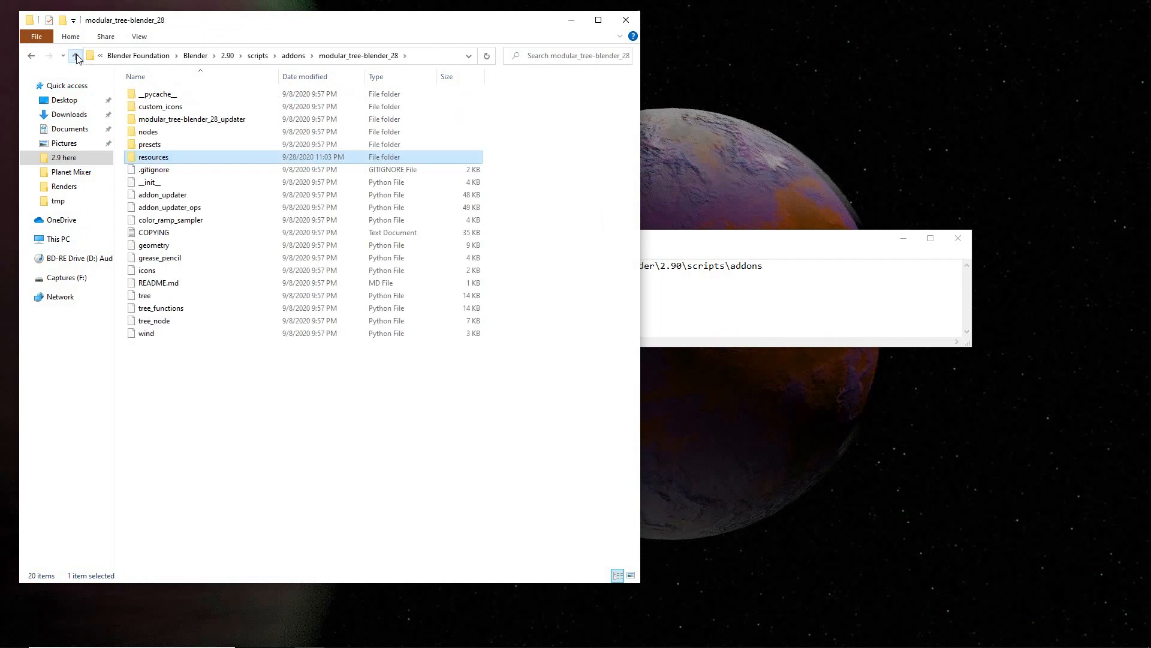
pyautogui.doubleClick(131, 132)
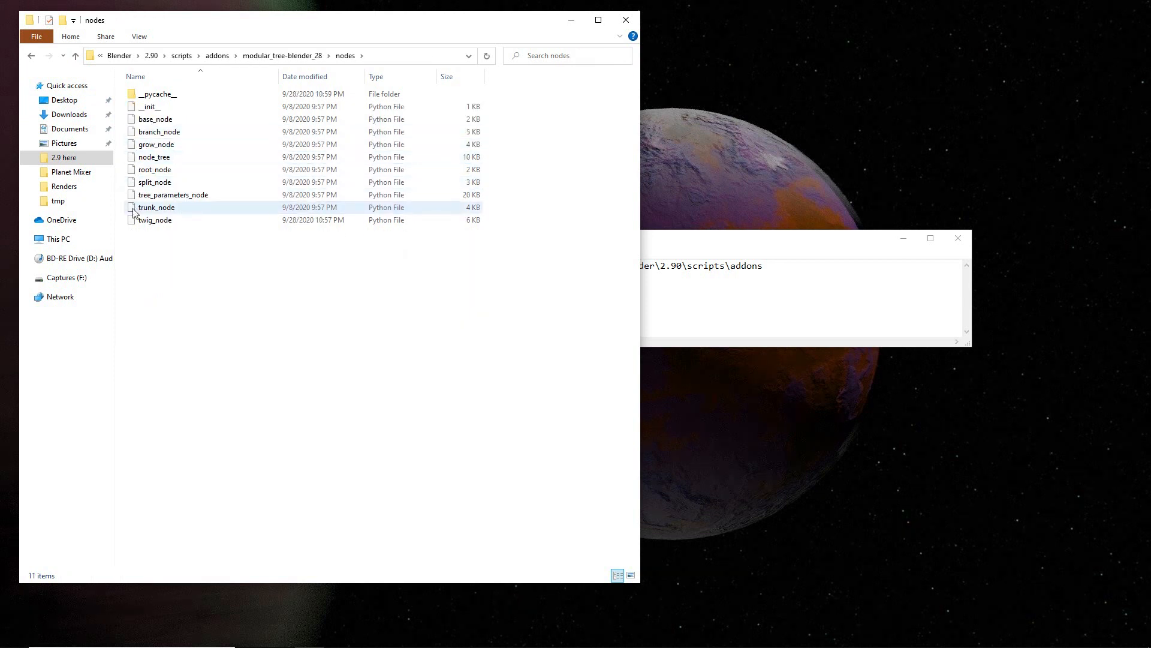
pyautogui.rightClick(147, 224)
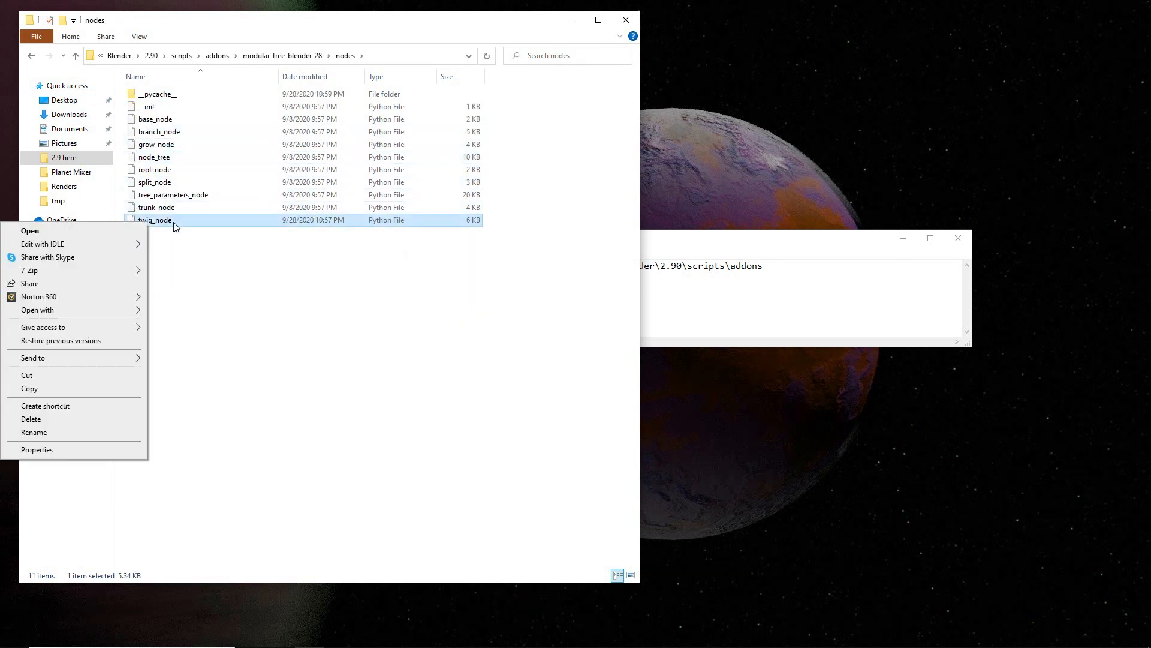
pyautogui.moveTo(106, 311)
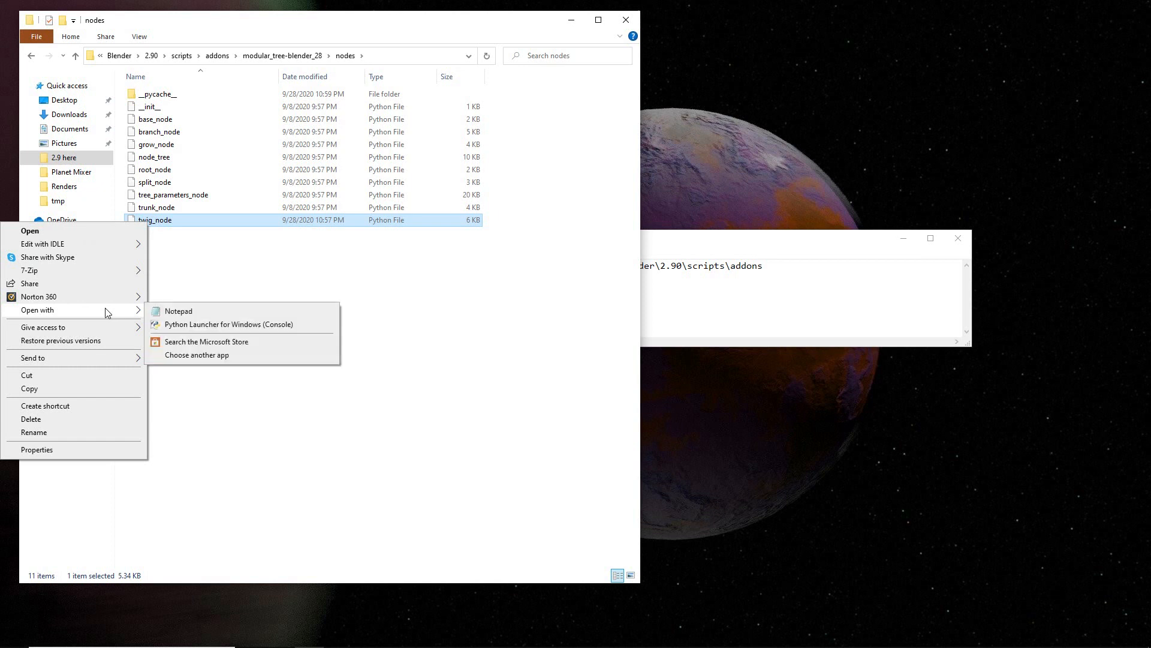
pyautogui.click(179, 311)
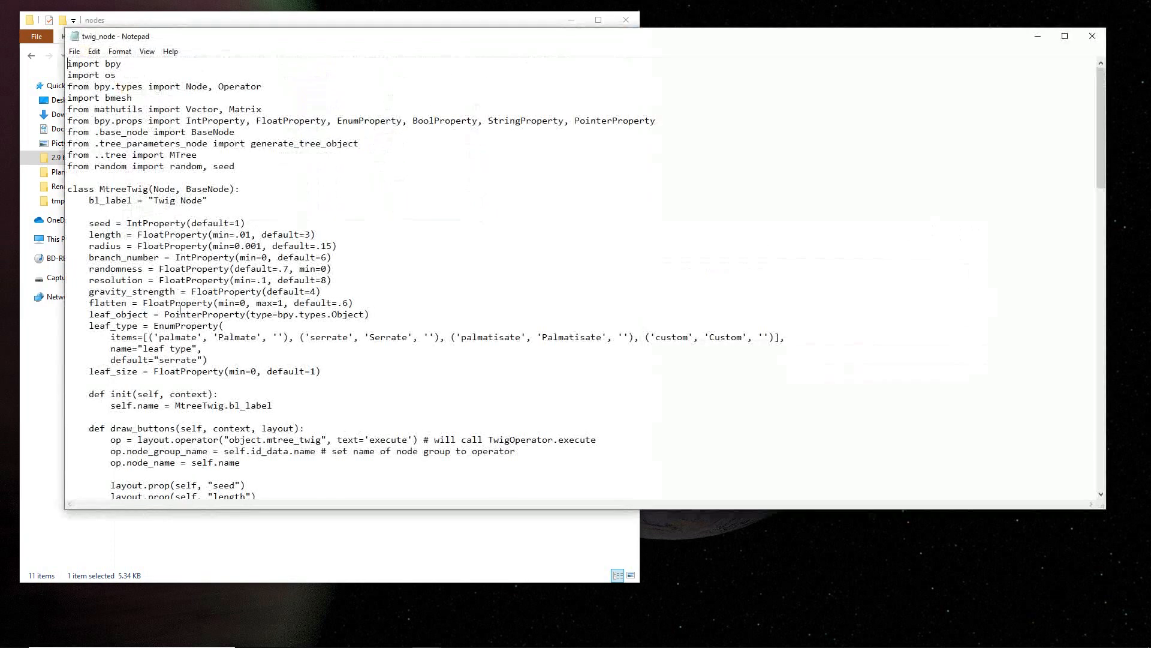
pyautogui.doubleClick(980, 35)
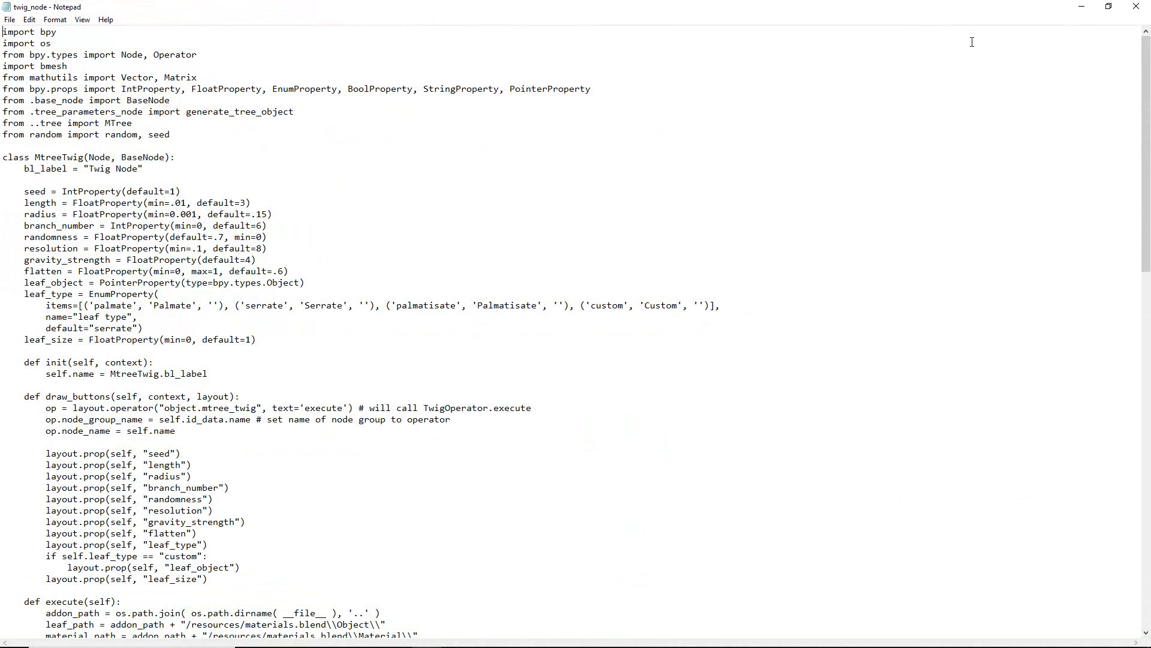
# Duplicate the ('palmatisate', 'Palmatisate', '') entry in the leaf_type items list, placing the copy before the custom entry
pyautogui.moveTo(1148, 85); pyautogui.dragTo(1149, 111)
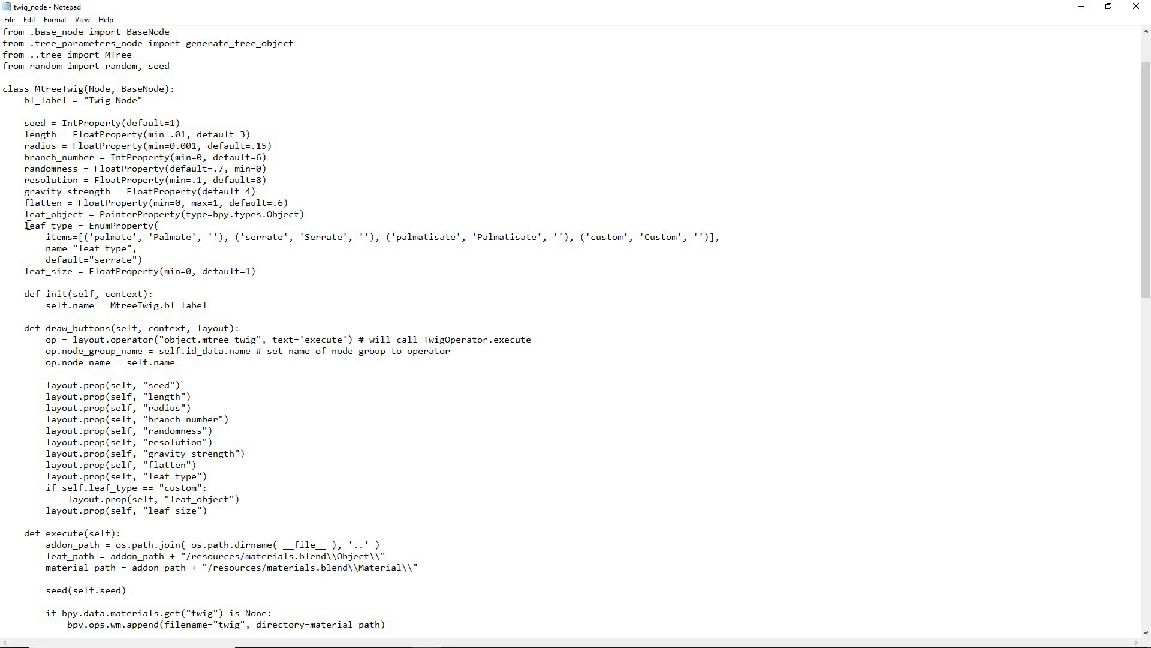
pyautogui.moveTo(23, 225); pyautogui.dragTo(169, 226)
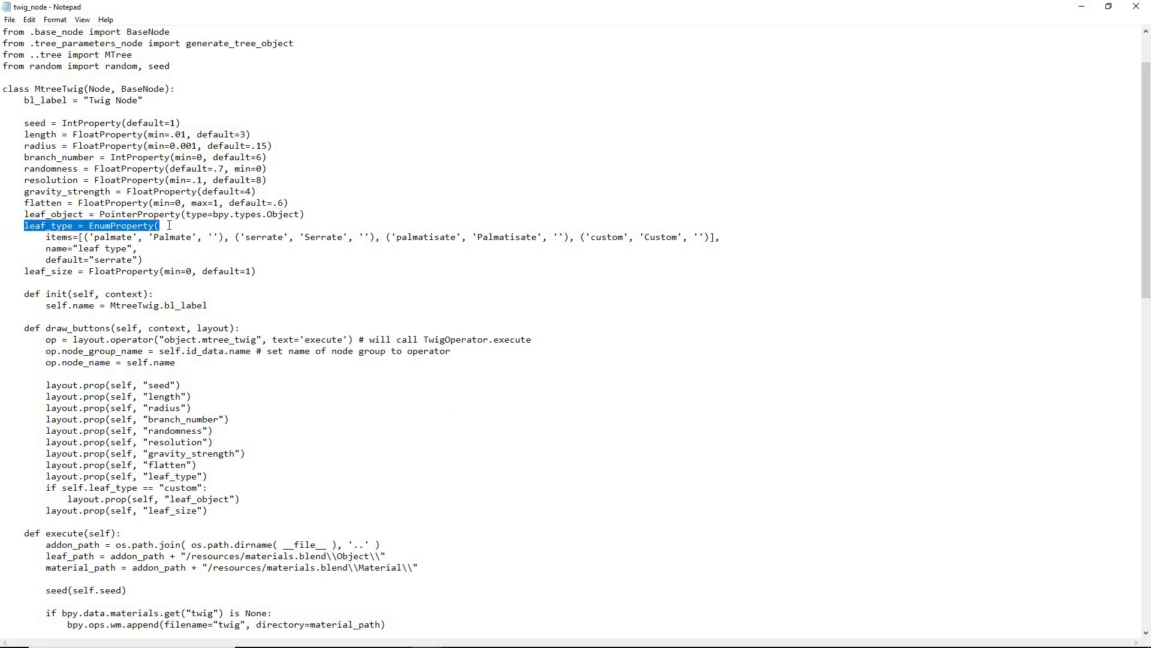
pyautogui.moveTo(40, 237); pyautogui.dragTo(733, 237)
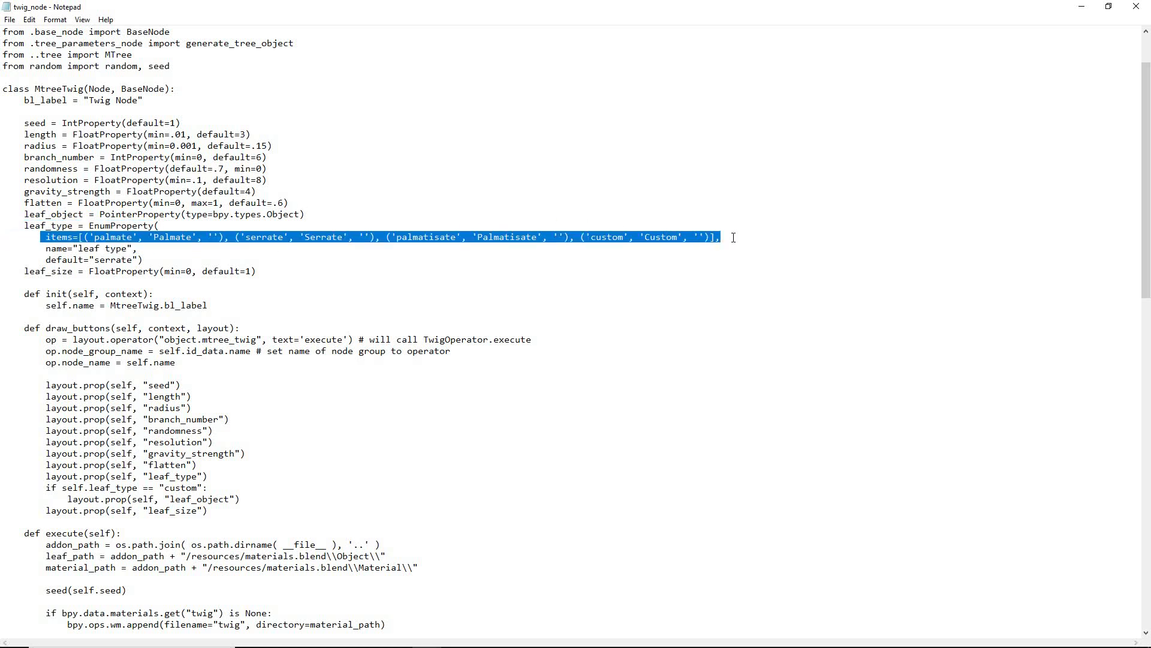
pyautogui.click(553, 237)
pyautogui.moveTo(553, 237); pyautogui.dragTo(564, 237)
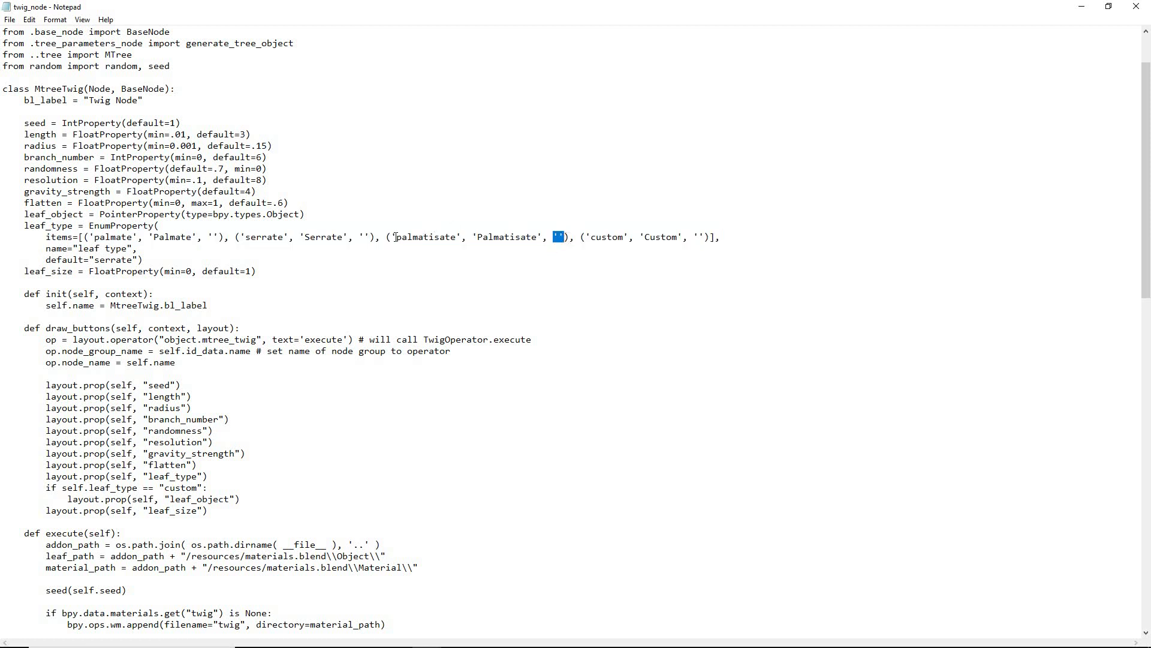
pyautogui.moveTo(390, 239); pyautogui.dragTo(569, 238)
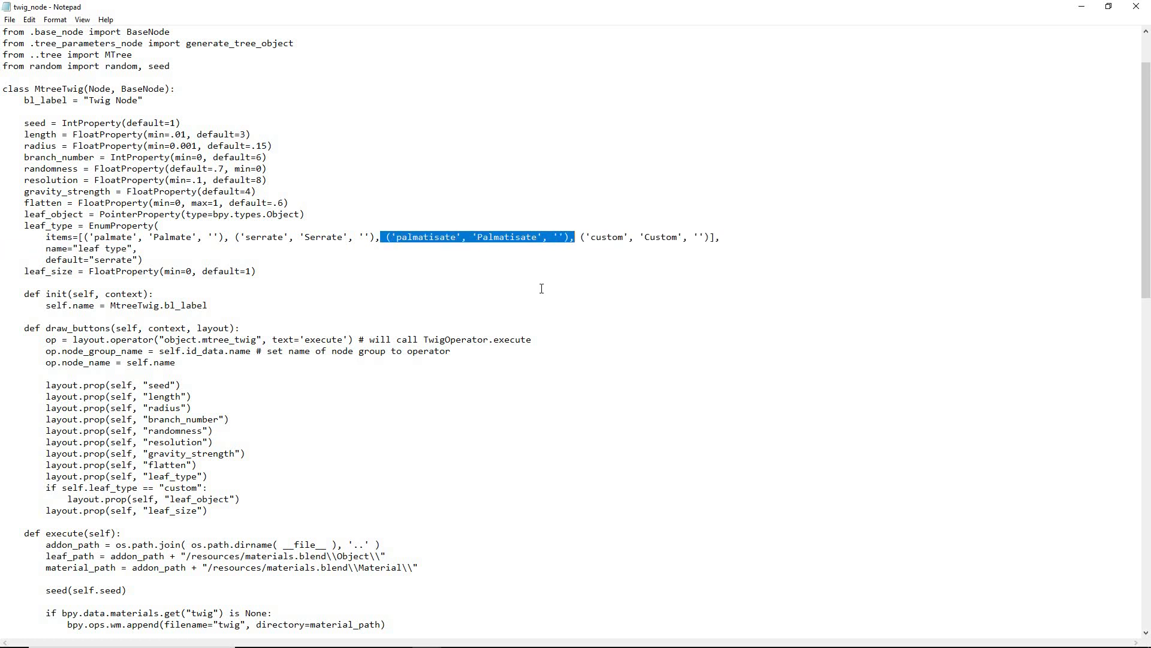
pyautogui.hotkey('ctrl', 'c')
pyautogui.click(576, 237)
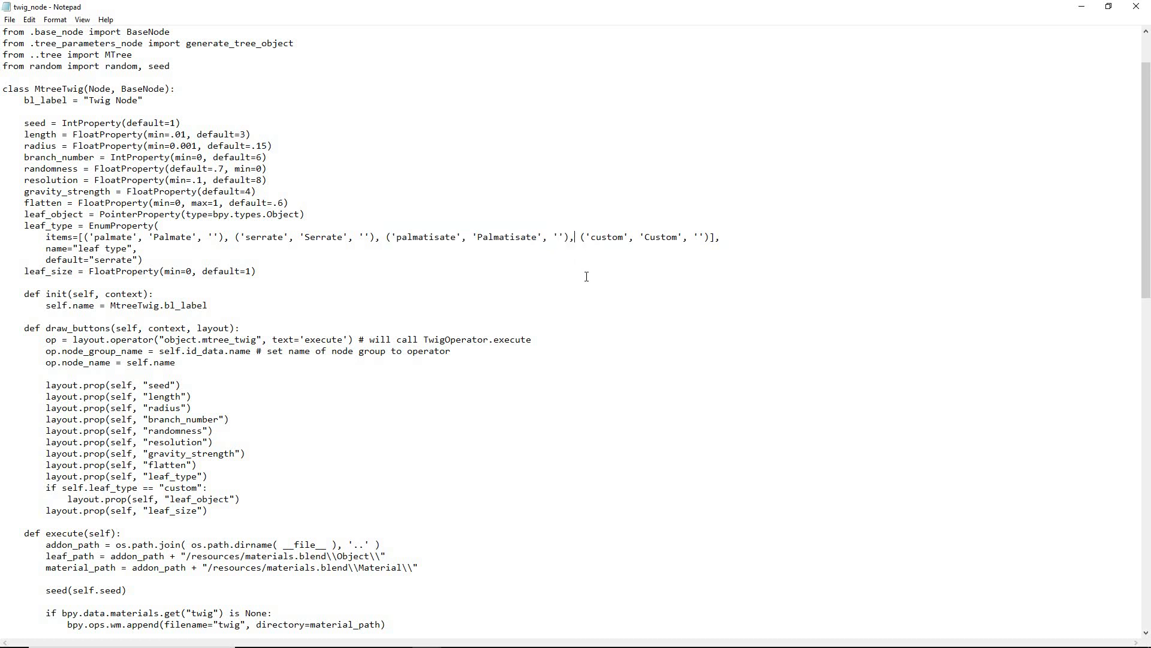
pyautogui.hotkey('ctrl', 'v')
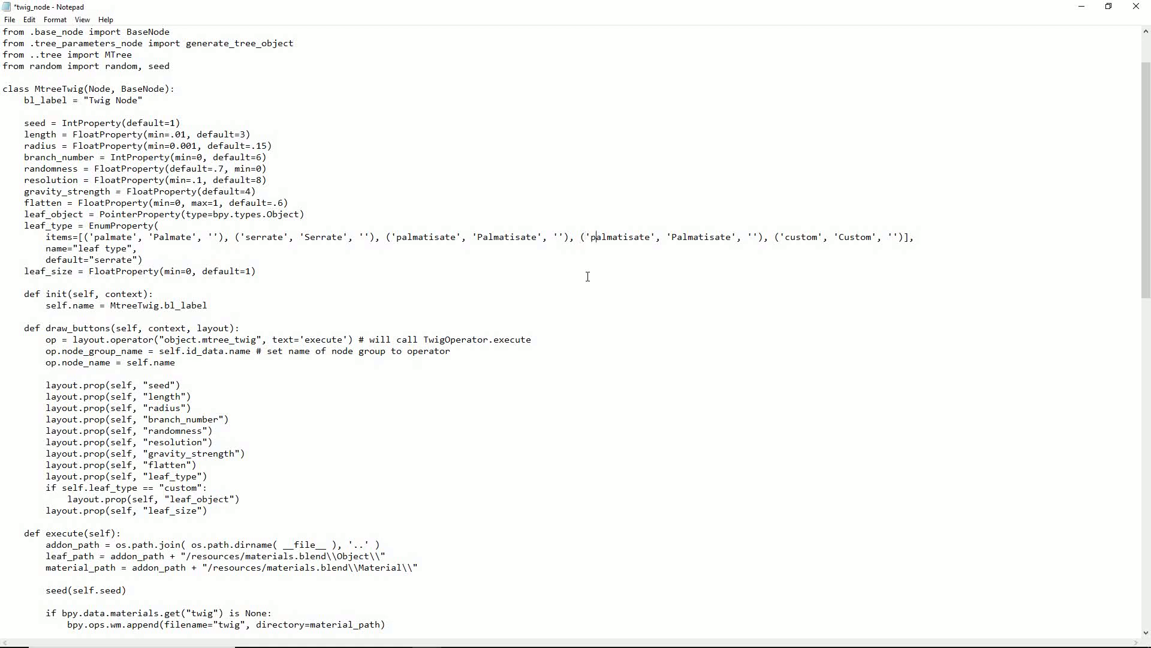
# Replace the identifier 'palmatisate' in the duplicated leaf_type entry with 'dogwood'
pyautogui.hotkey('ctrl', 'shift', 'Right')
pyautogui.hotkey('ctrl', 'shift', 'Right')
pyautogui.hotkey('ctrl', 'shift', 'Left')
pyautogui.hotkey('ctrl', 'shift', 'Left')
pyautogui.hotkey('ctrl', 'shift', 'Right')
pyautogui.hotkey('shift', 'Left')
pyautogui.hotkey('shift', 'Left')
pyautogui.hotkey('shift', 'Left')
pyautogui.write('dogwood')
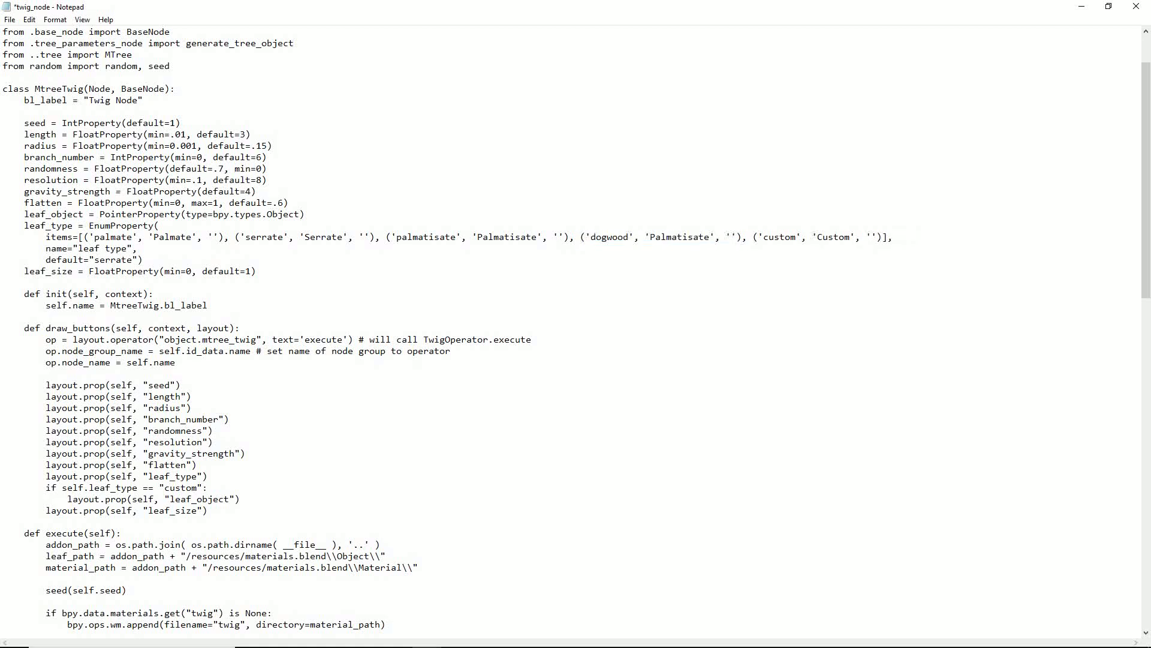
# Set the display label of the new dogwood entry to 'Dogwood' and save the script
pyautogui.hotkey('ctrl', 'shift', 'Right')
pyautogui.hotkey('shift', 'Left')
pyautogui.hotkey('shift', 'Left')
pyautogui.hotkey('shift', 'Left')
pyautogui.write('Dogwood')
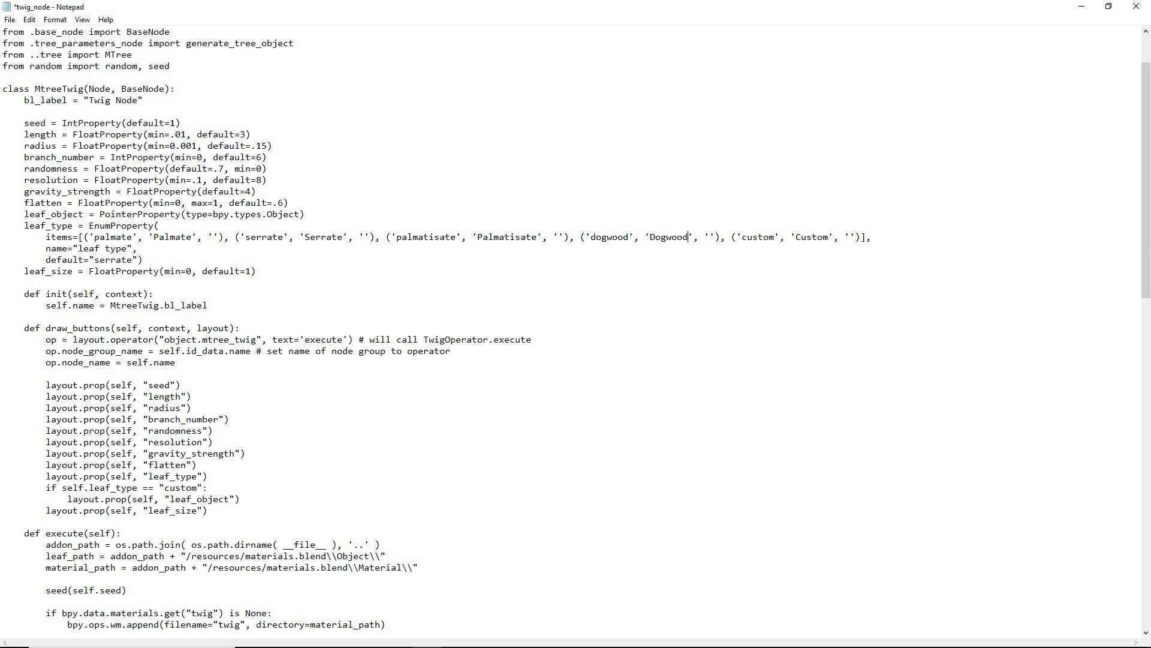
pyautogui.hotkey('ctrl', 's')
# Set the default leaf type to "dogwood", then save and close the twig_node script
pyautogui.moveTo(95, 260); pyautogui.dragTo(132, 264)
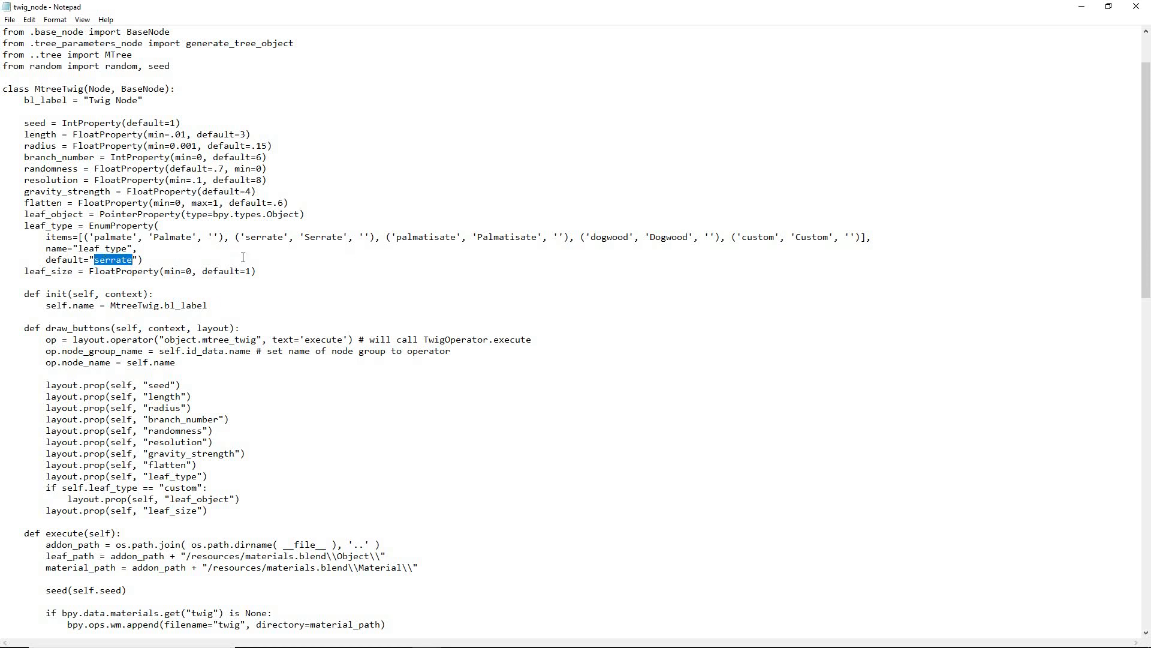
pyautogui.write('dogwood')
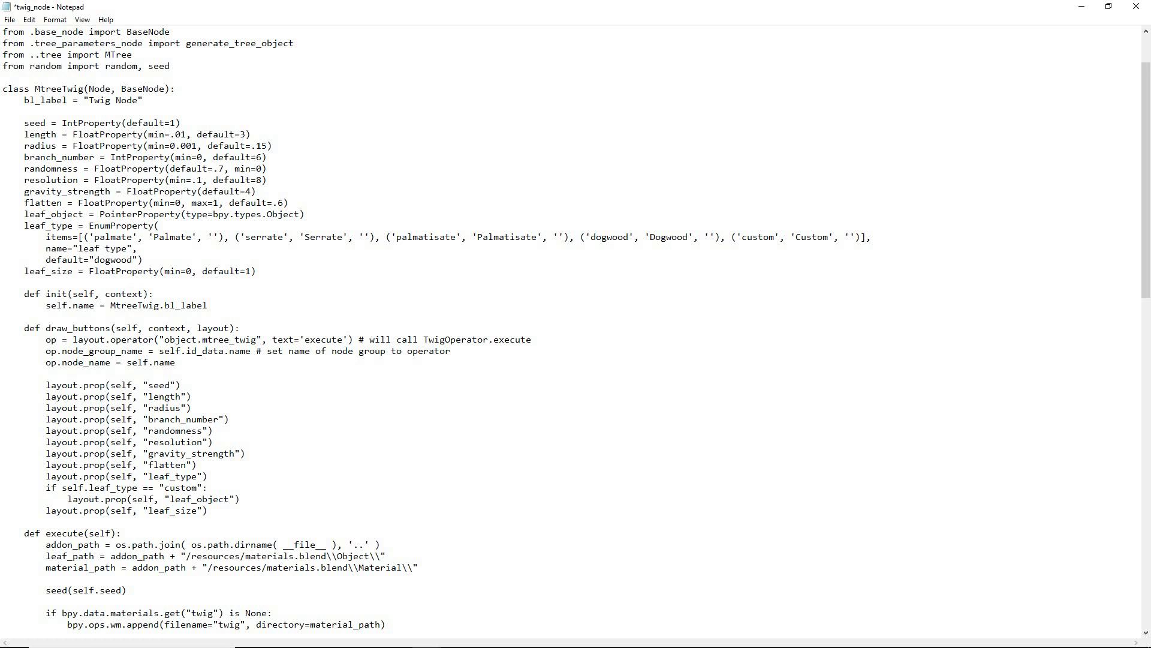
pyautogui.click(10, 20)
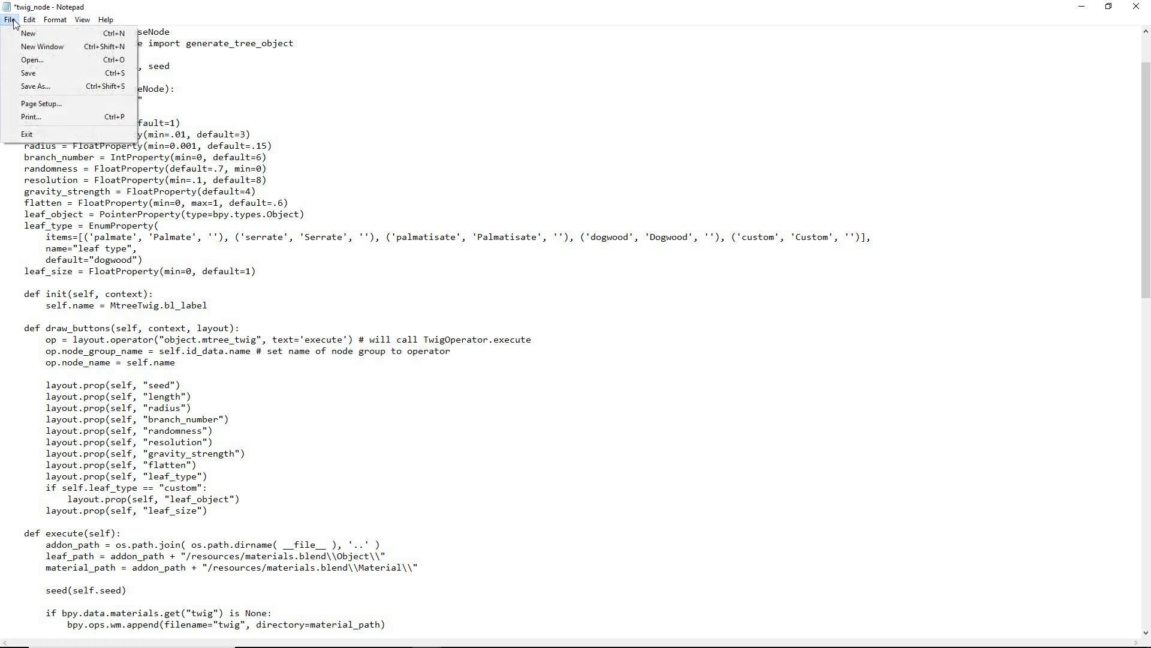
pyautogui.click(28, 72)
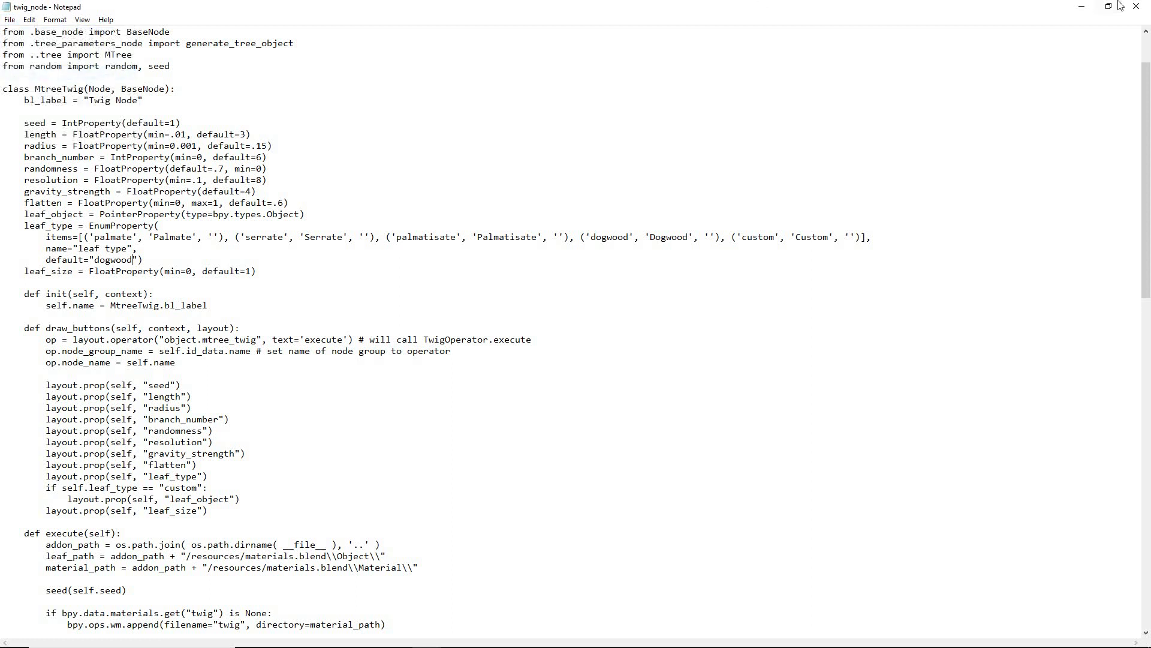
pyautogui.click(1143, 13)
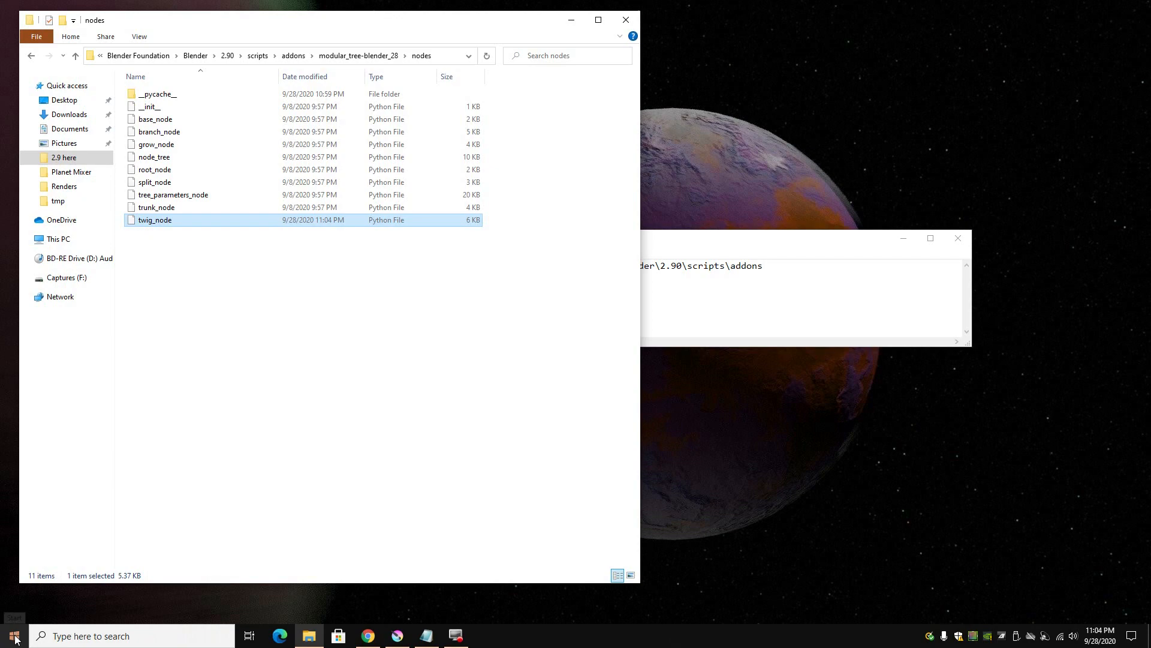
# Launch Blender and create a new tree node group named 01 in the node editor
pyautogui.click(15, 636)
pyautogui.click(55, 308)
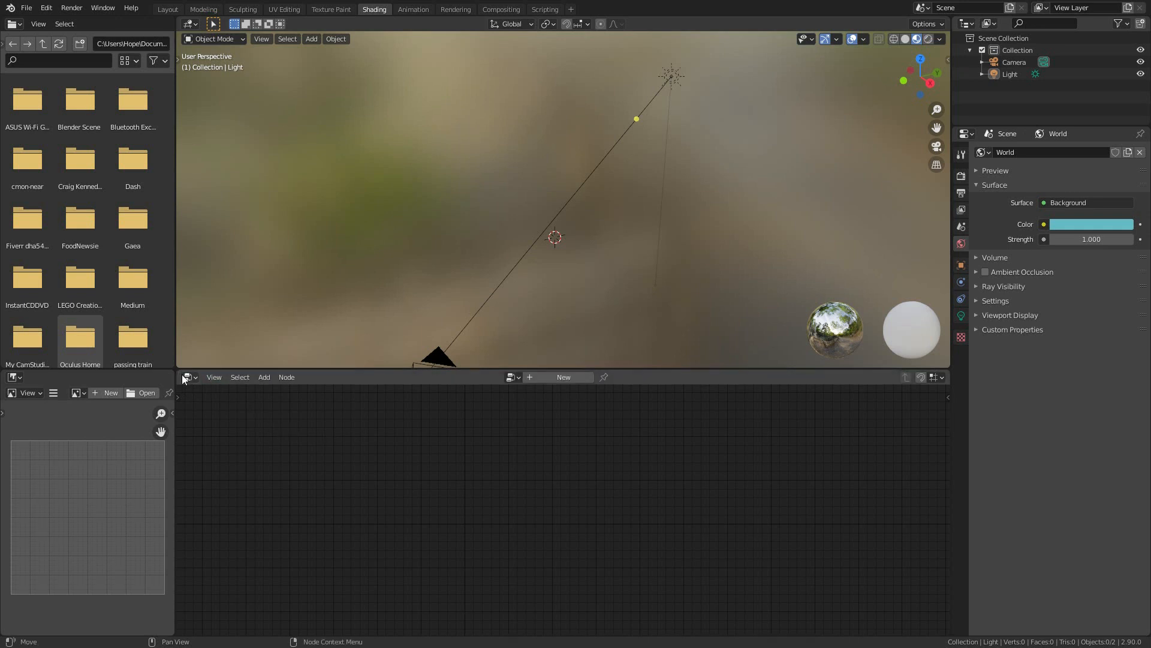
pyautogui.click(564, 377)
pyautogui.click(557, 376)
pyautogui.write('01')
pyautogui.press('Return')
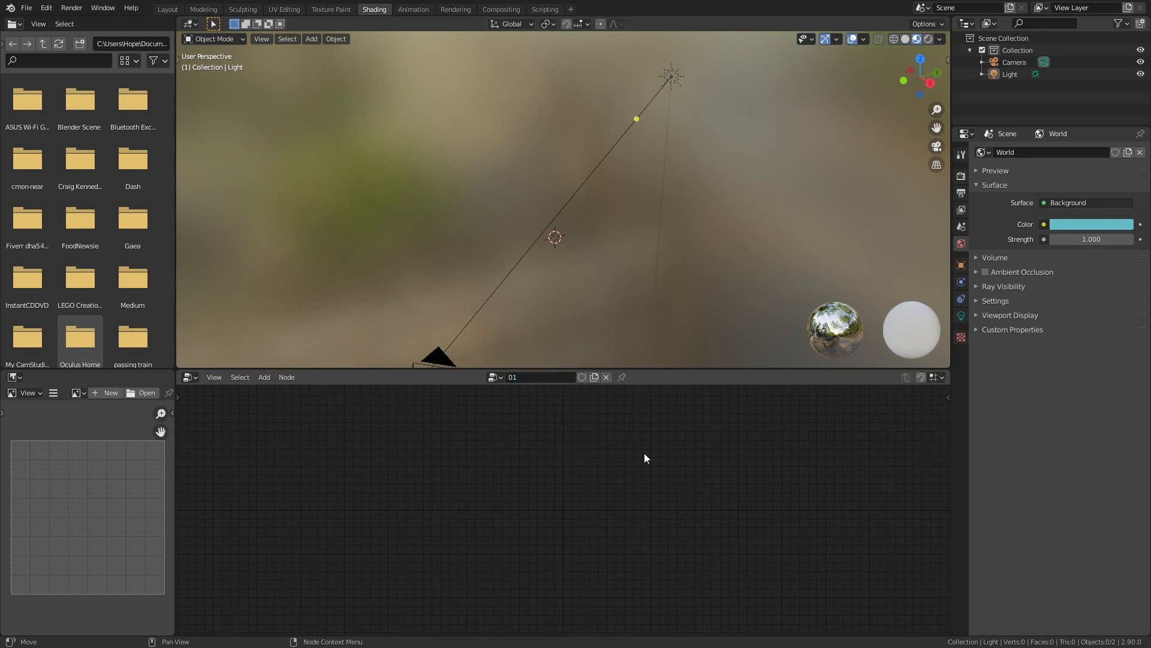
# Load the Mtree "default tree" preset into node tree 01
pyautogui.press('n')
pyautogui.click(943, 446)
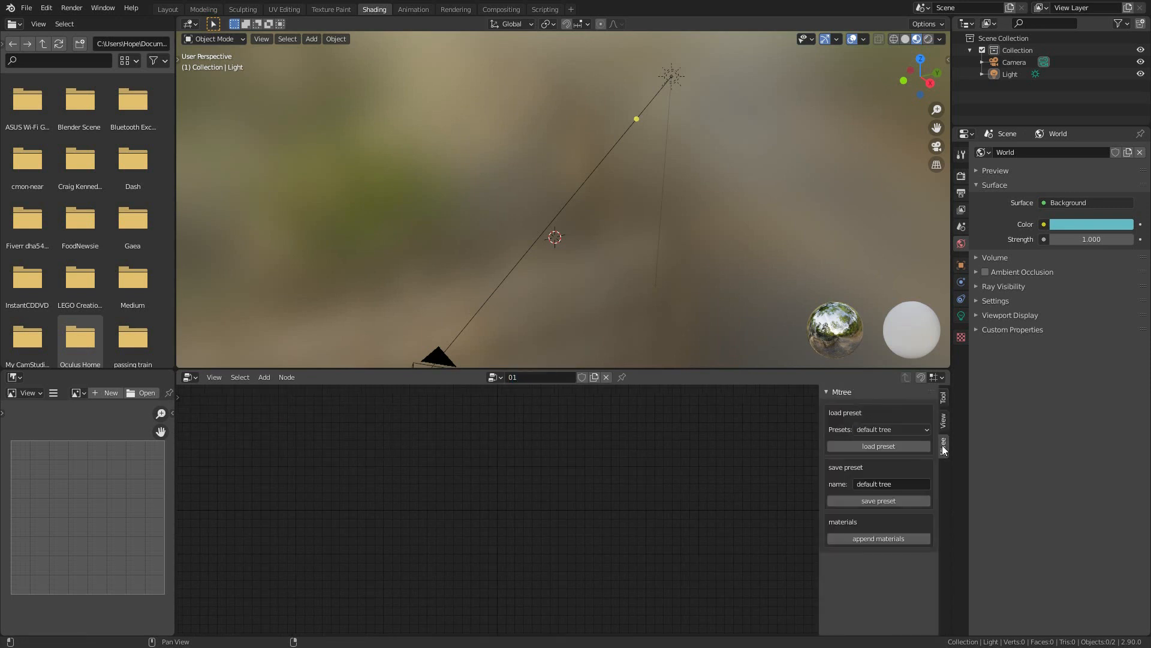
pyautogui.click(888, 446)
pyautogui.moveTo(702, 480); pyautogui.dragTo(390, 407, button='middle')
# Add a Twig Node beside the Tree parameters node
pyautogui.hotkey('shift', 'a')
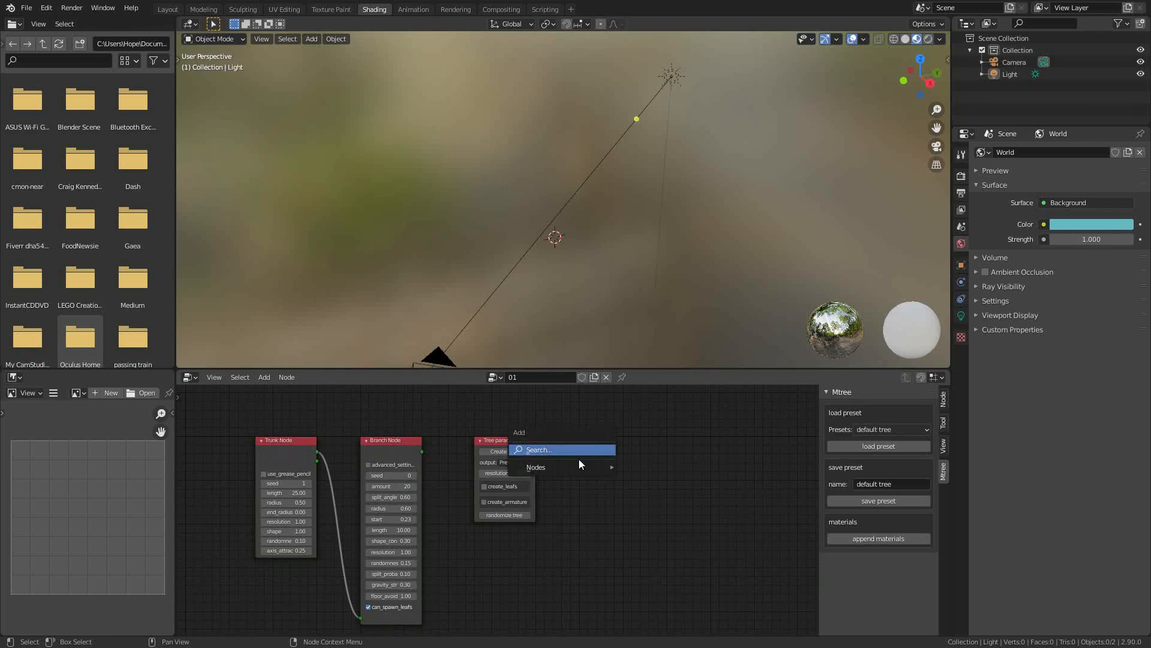
pyautogui.moveTo(566, 465)
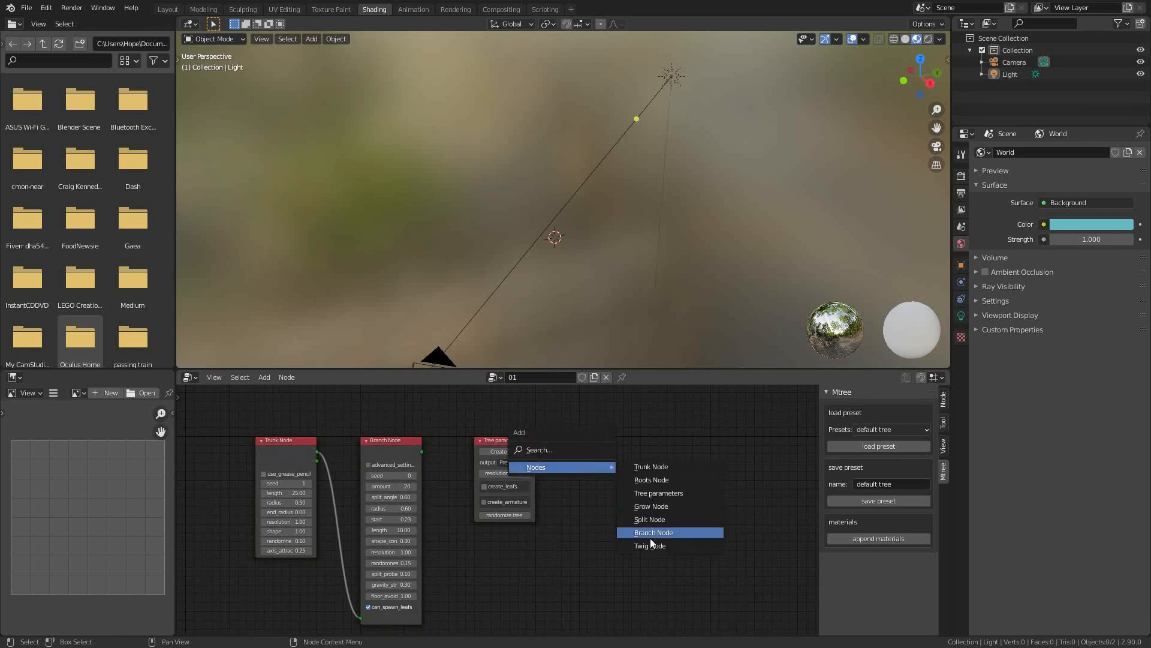
pyautogui.click(650, 545)
pyautogui.click(561, 447)
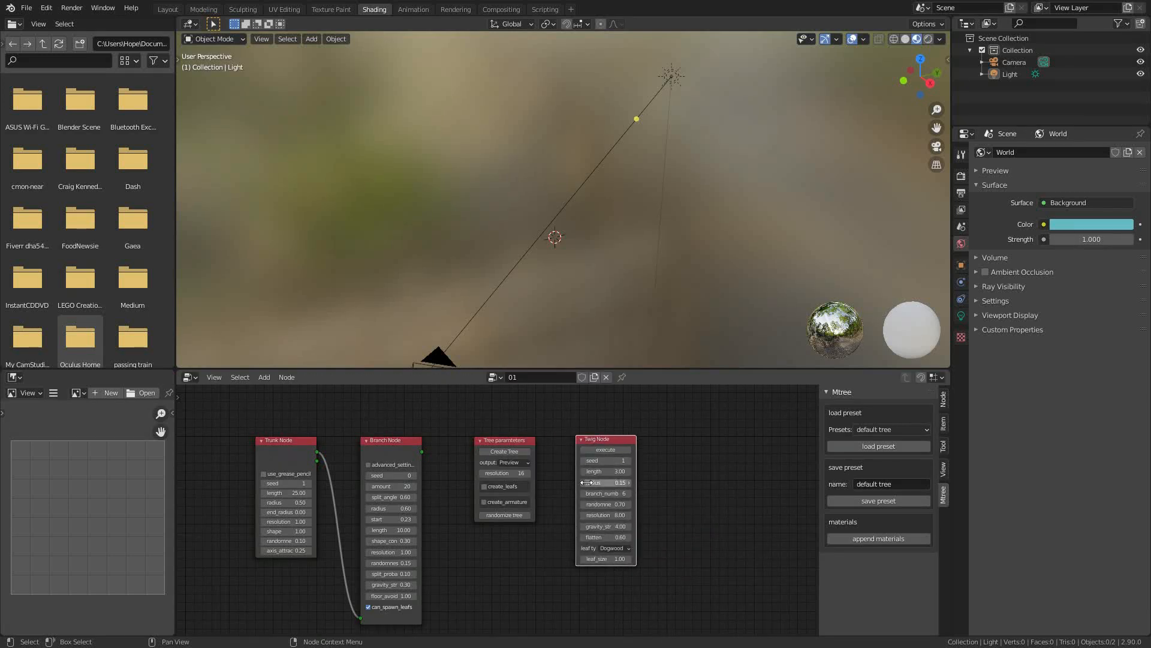
# Choose Dogwood as the Twig Node's leaf type and execute the node to generate the twig
pyautogui.scroll(2, 619, 551)
pyautogui.scroll(3, 619, 551)
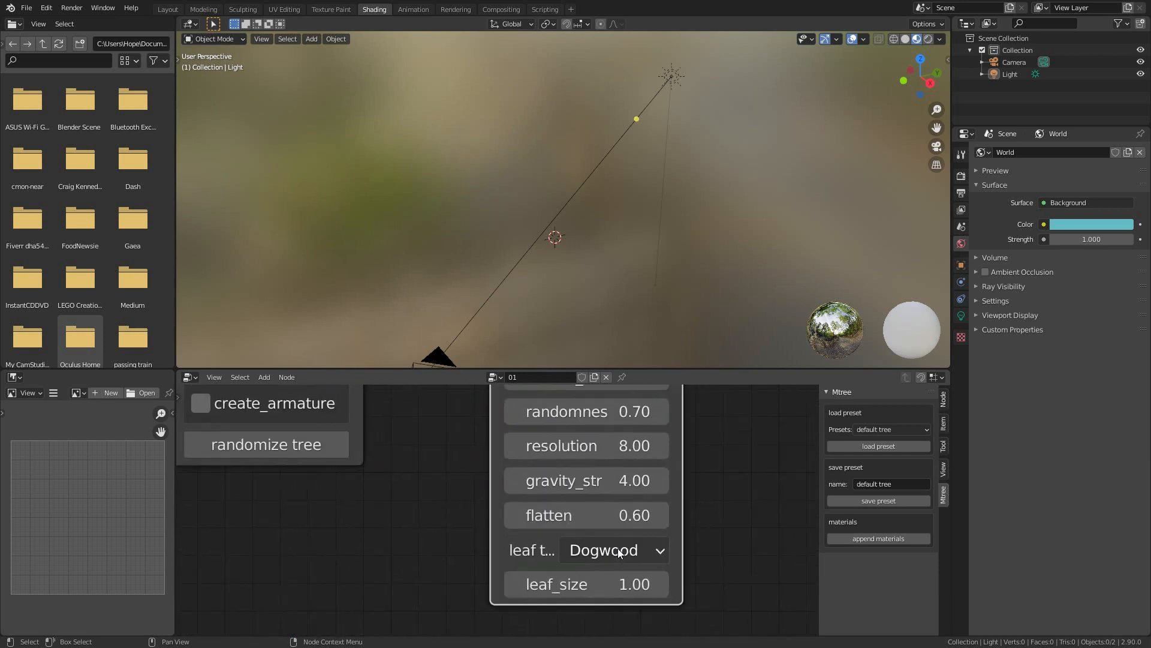
pyautogui.scroll(-3, 620, 551)
pyautogui.click(626, 550)
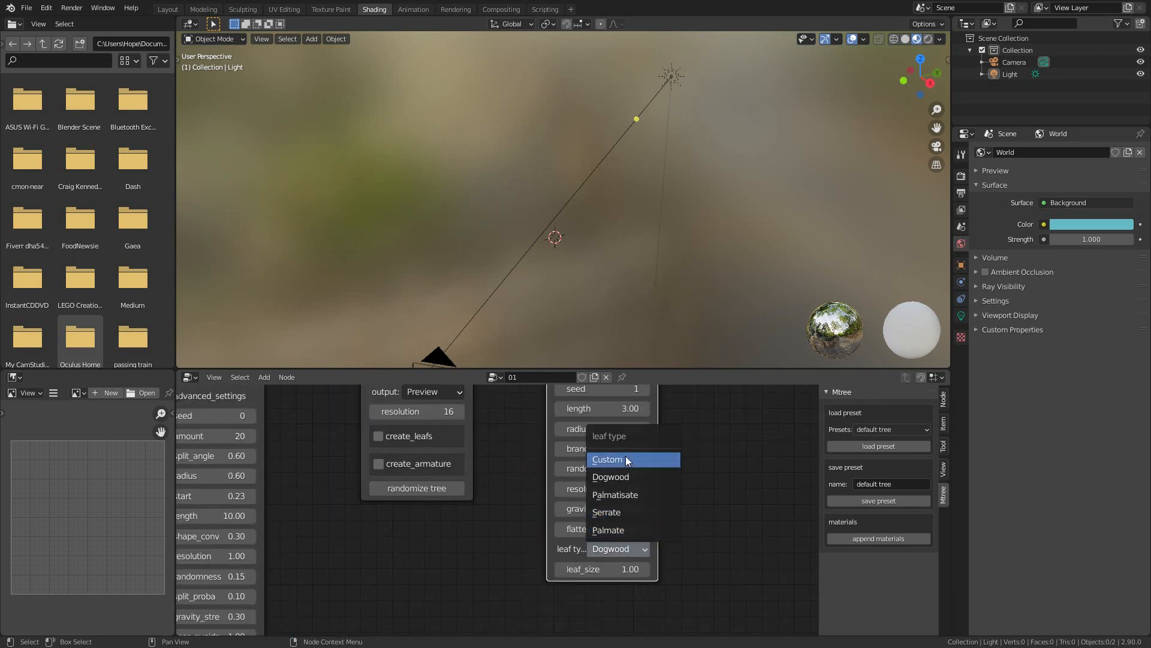
pyautogui.click(620, 476)
pyautogui.scroll(-3, 586, 547)
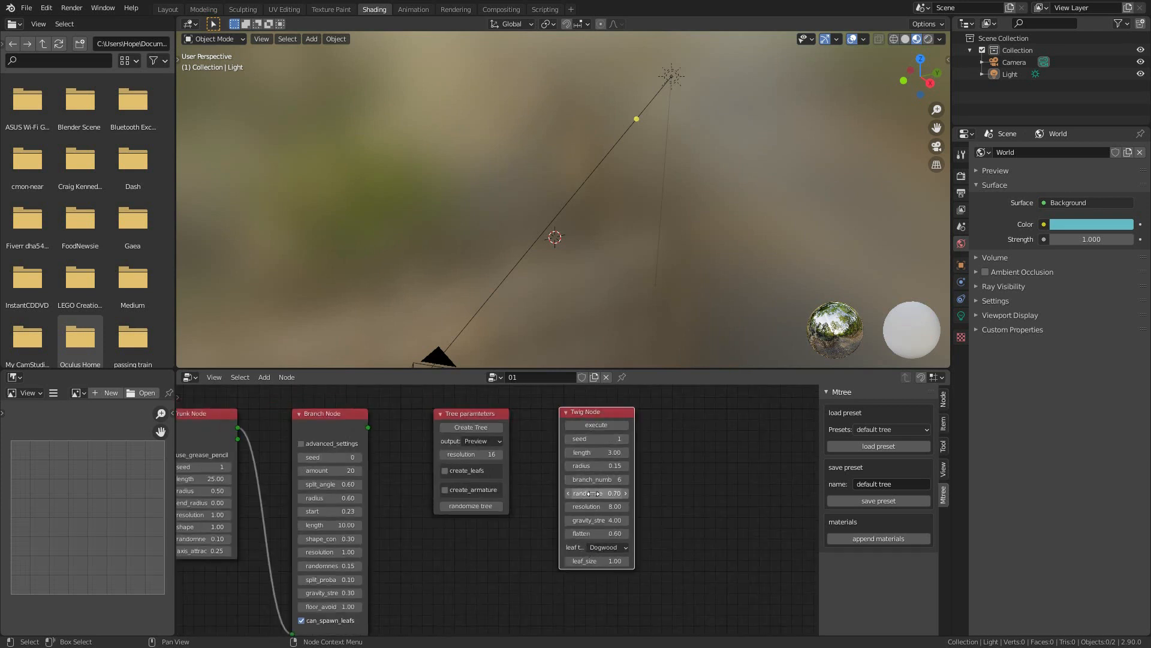
pyautogui.click(597, 425)
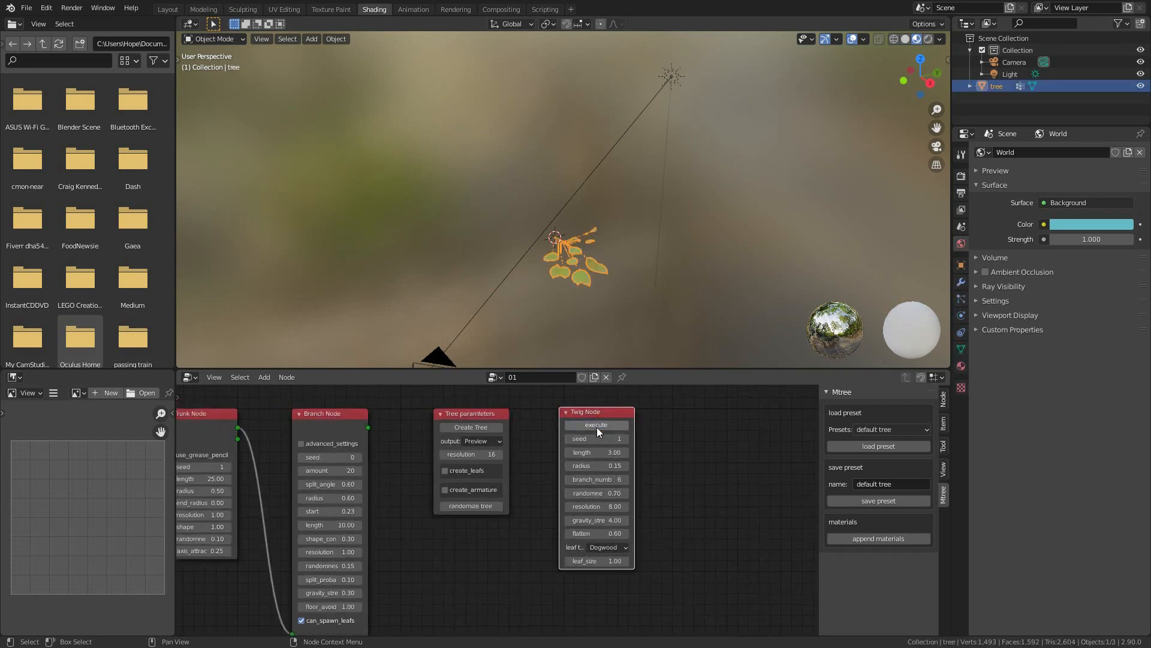
# Inspect the generated twig and its leaves up close from several angles in the 3D viewport
pyautogui.scroll(6, 573, 262)
pyautogui.moveTo(577, 258); pyautogui.dragTo(548, 271, button='middle')
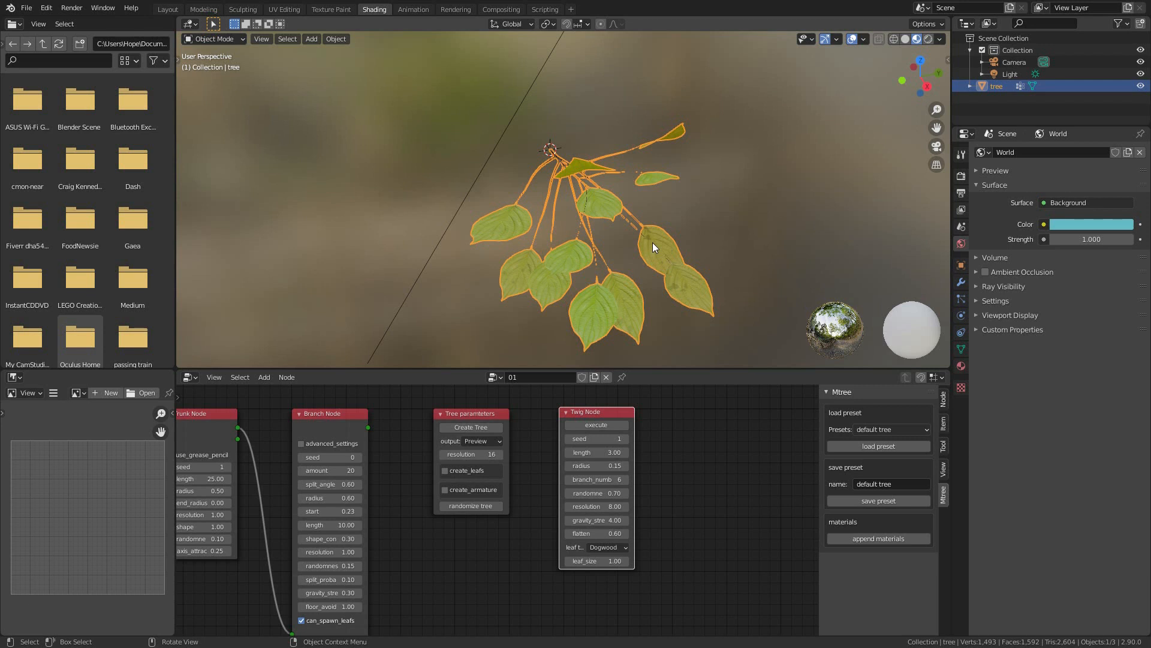
pyautogui.moveTo(659, 246); pyautogui.dragTo(714, 235, button='middle')
pyautogui.scroll(5, 735, 256)
pyautogui.scroll(-3, 736, 259)
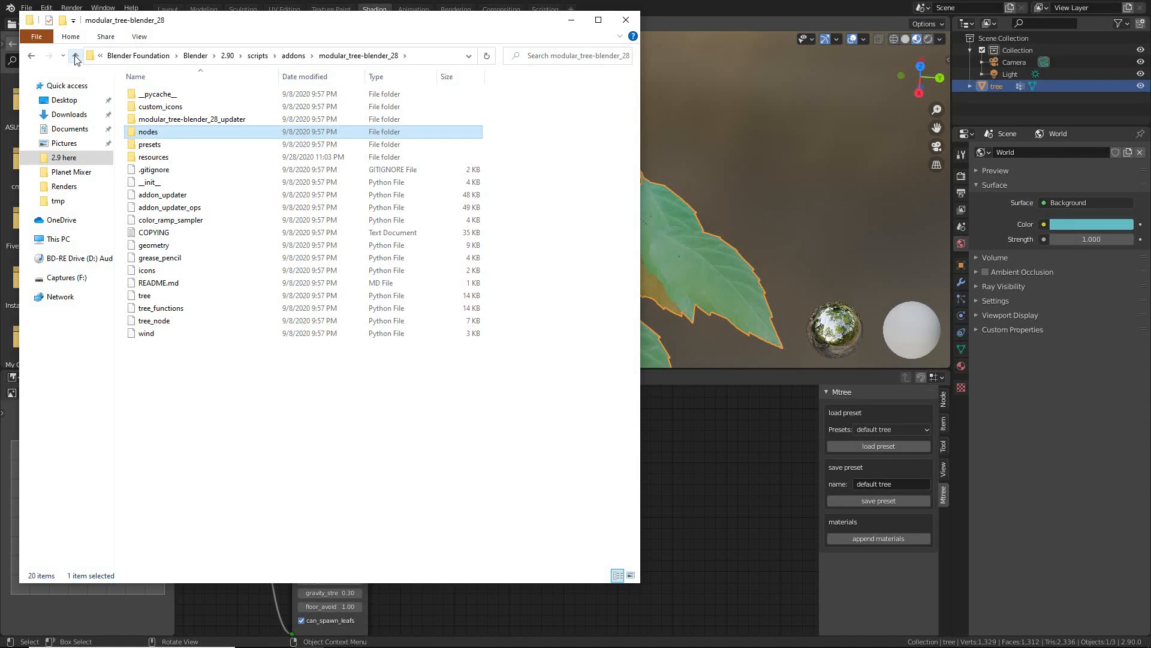
# Bring the Notepad note with the Blender 2.90 add-ons folder path forward and move its window above the File Explorer file list
pyautogui.hotkey('alt', 'Tab')
pyautogui.hotkey('alt', 'Tab')
pyautogui.hotkey('alt', 'Tab')
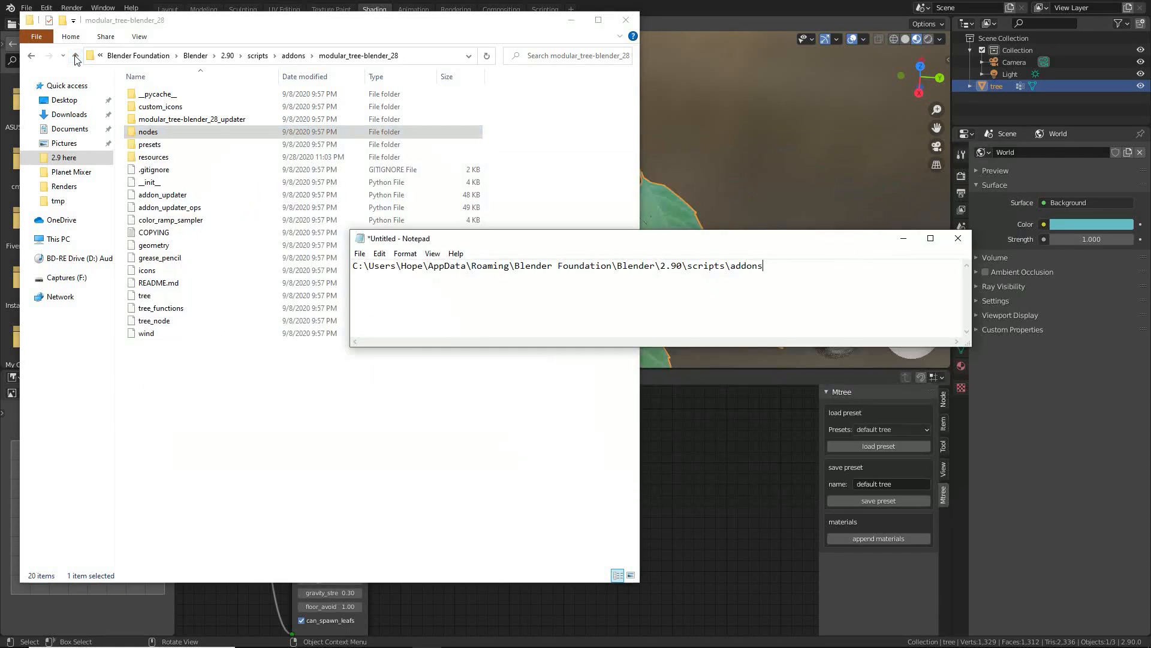
pyautogui.moveTo(571, 240); pyautogui.dragTo(733, 114)
pyautogui.moveTo(513, 171); pyautogui.dragTo(668, 145)
pyautogui.moveTo(791, 113); pyautogui.dragTo(783, 53)
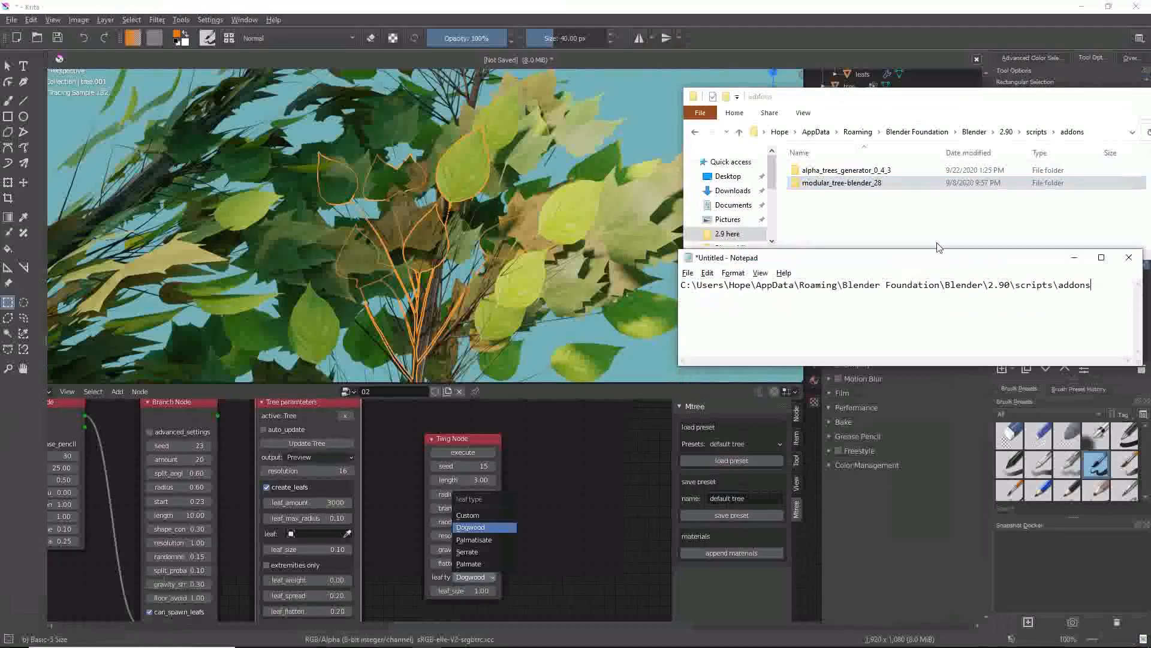
pyautogui.moveTo(906, 79); pyautogui.dragTo(860, 71)
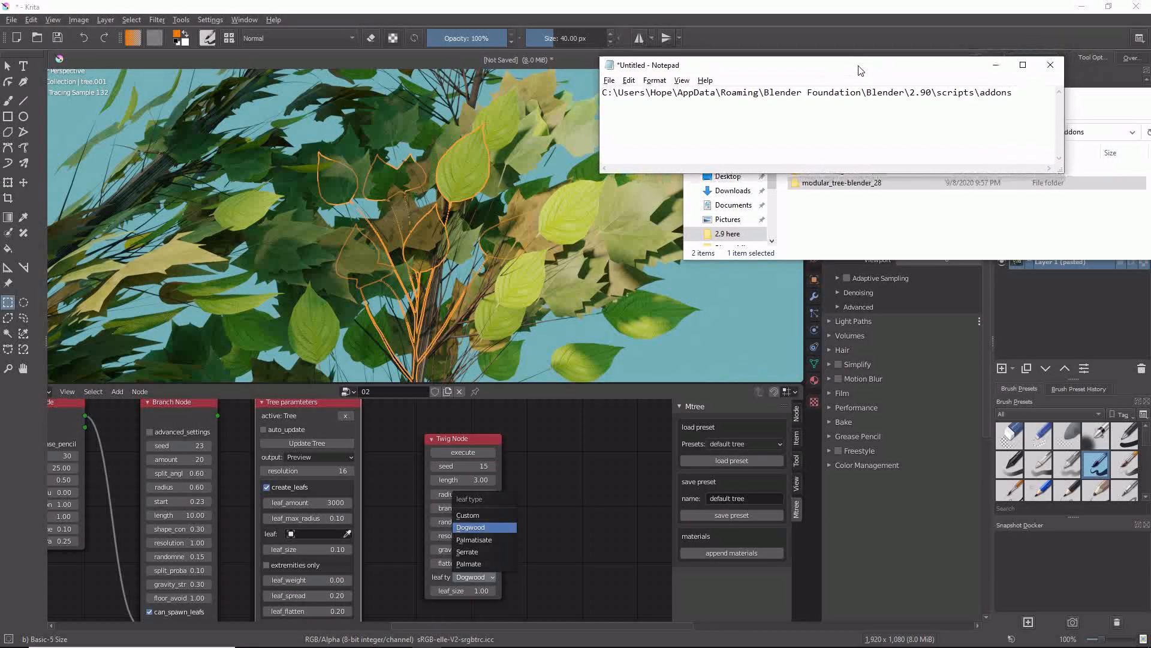